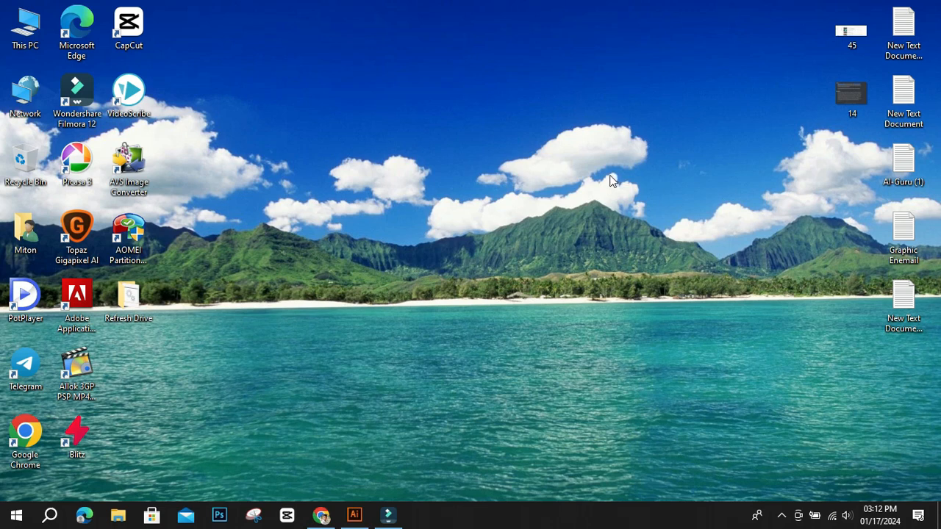
right_click(281, 47)
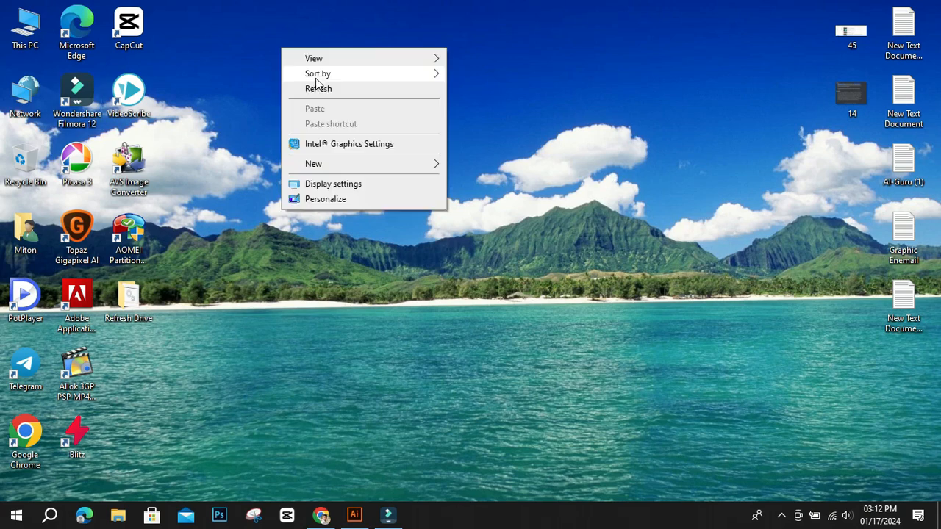
left_click(328, 89)
right_click(379, 181)
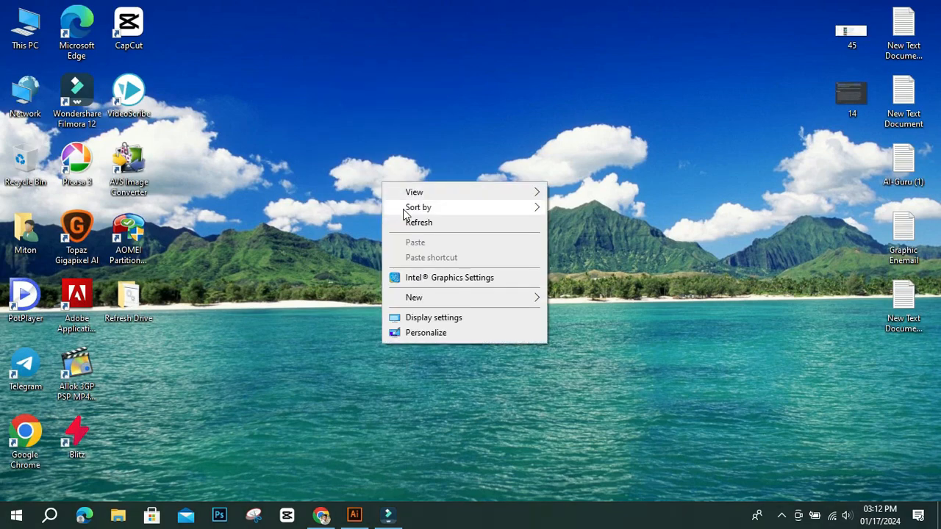
left_click(416, 220)
right_click(333, 159)
left_click(363, 192)
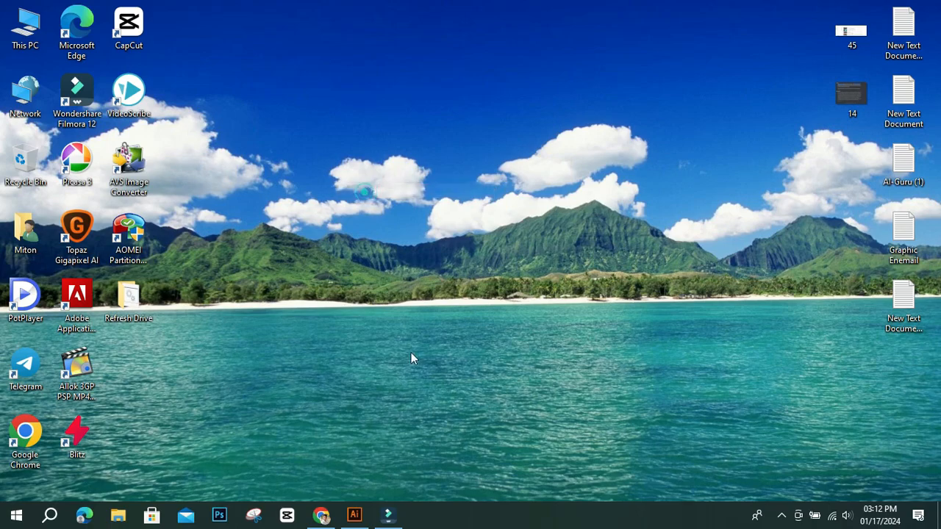
- Switch to the Kittl editor in Chrome and look through the Kittl AI image, clipart and vector styles
left_click(319, 516)
scroll(149, 296, "down", 5)
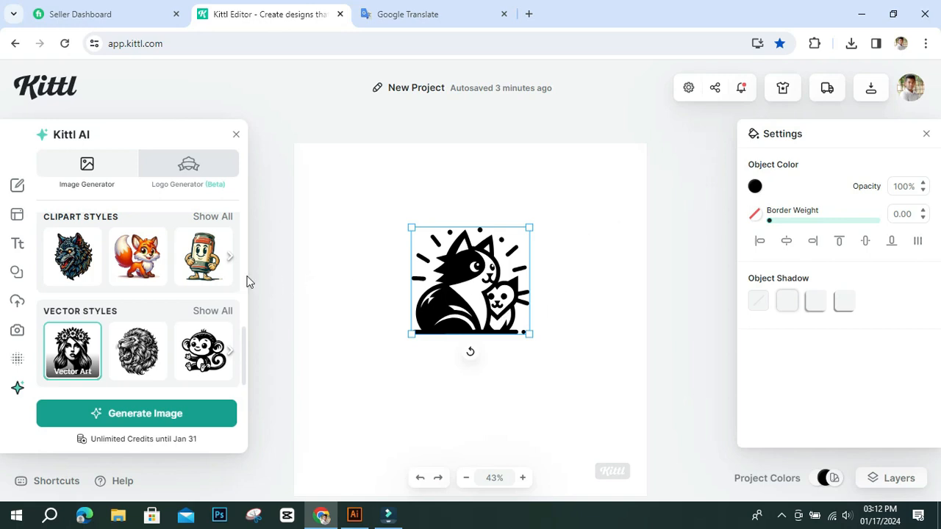
scroll(151, 343, "up", 2)
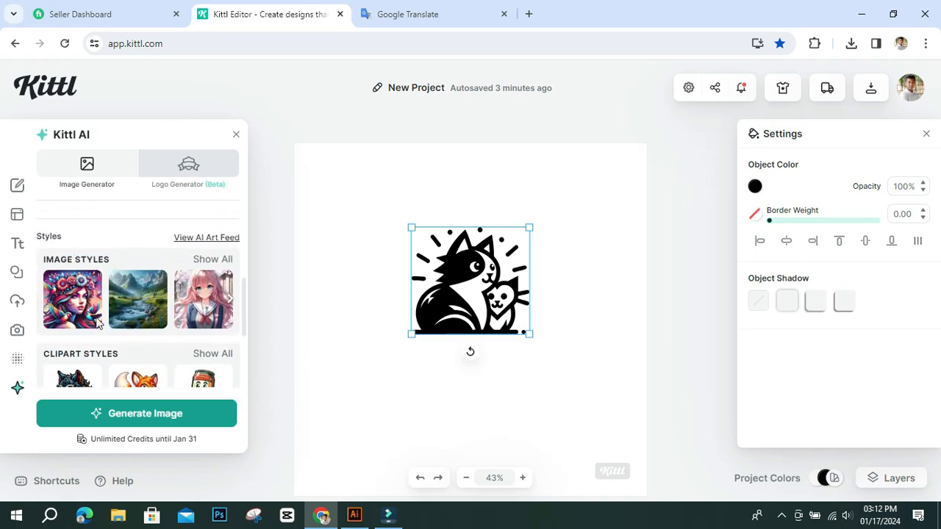
left_click(17, 394)
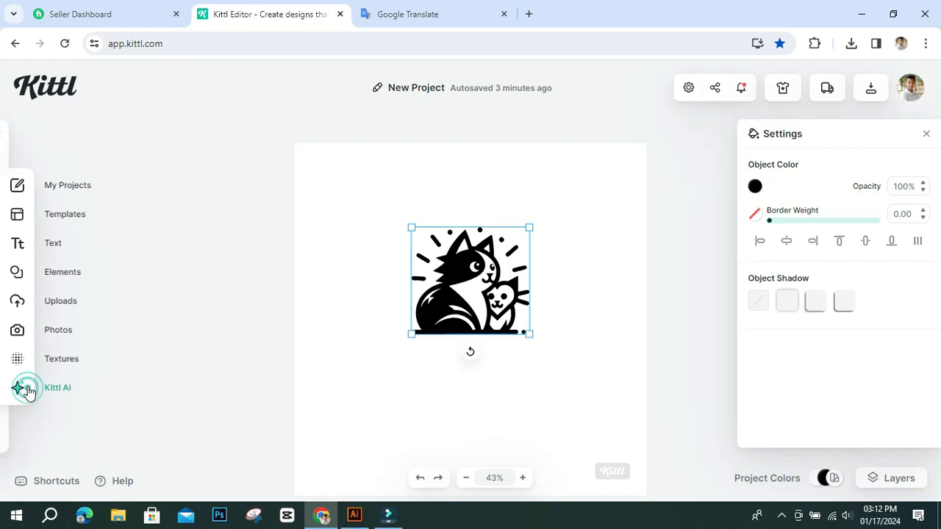
left_click(23, 390)
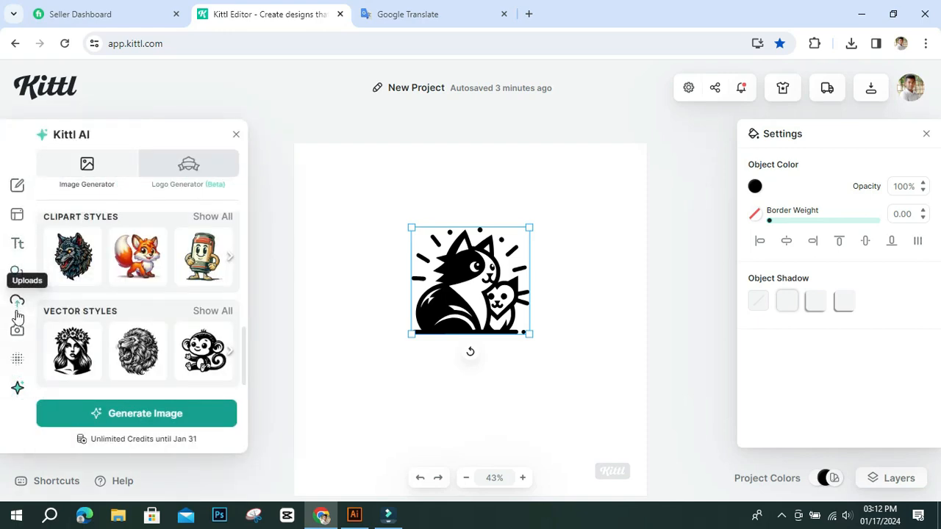
scroll(111, 314, "up", 1)
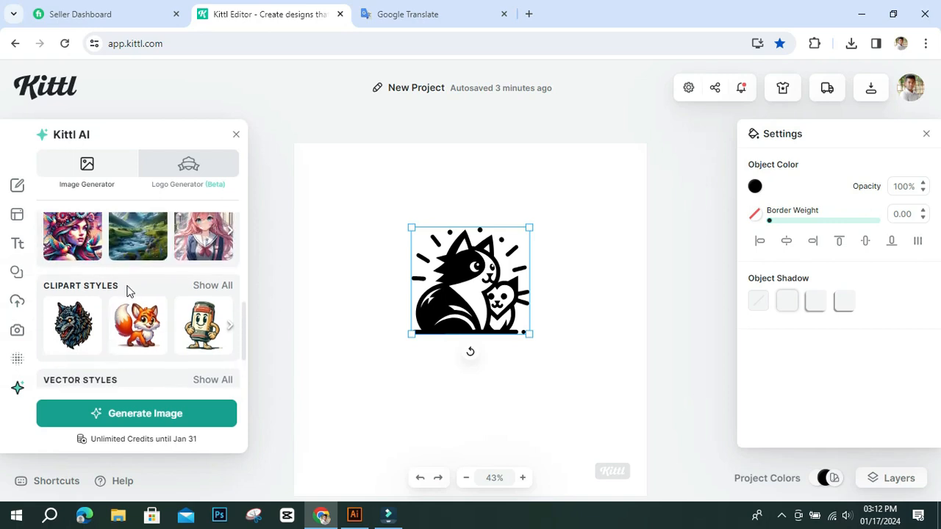
scroll(126, 287, "up", 1)
scroll(136, 307, "down", 2)
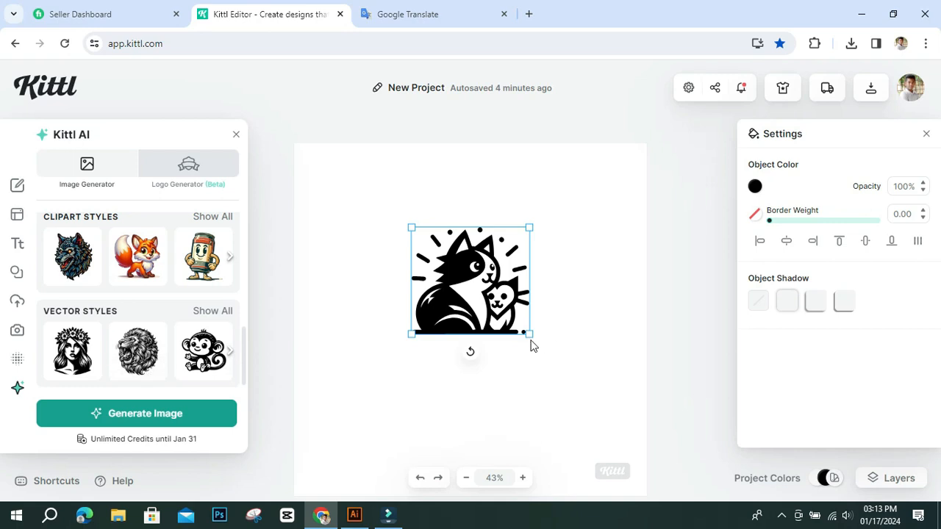
- Enlarge the cat illustration until it nearly fills the artboard and reposition it within the artboard's edges
left_click_drag(532, 337, 634, 401)
scroll(668, 361, "down", 2)
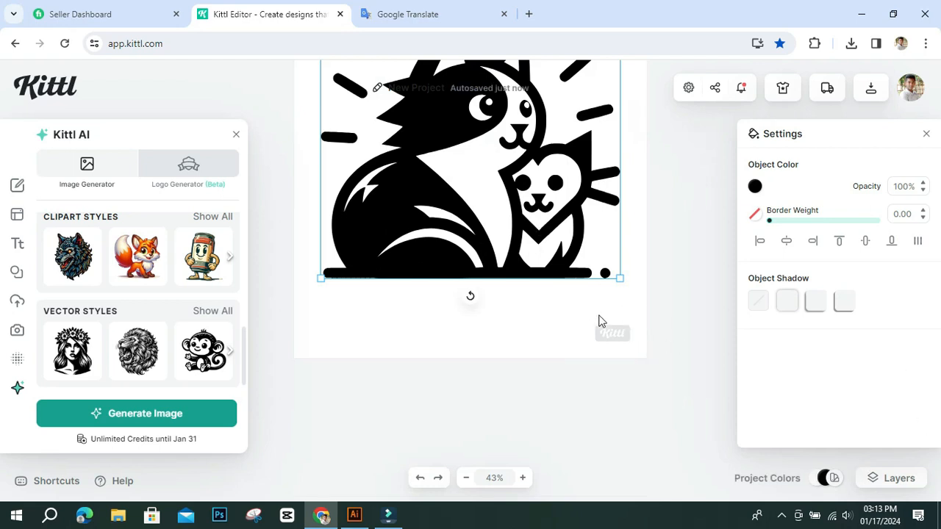
scroll(600, 319, "up", 2)
scroll(514, 246, "down", 2)
left_click_drag(470, 162, 472, 197)
left_click_drag(621, 315, 635, 323)
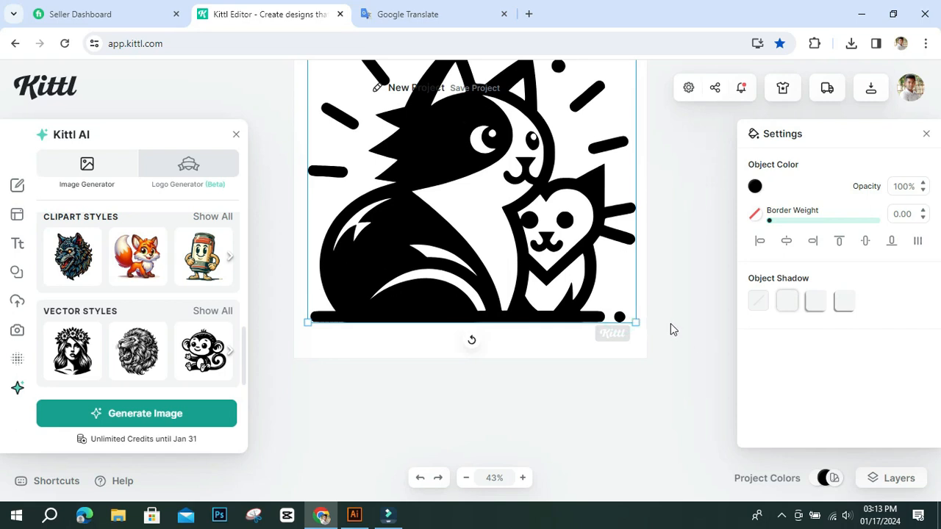
scroll(567, 267, "up", 2)
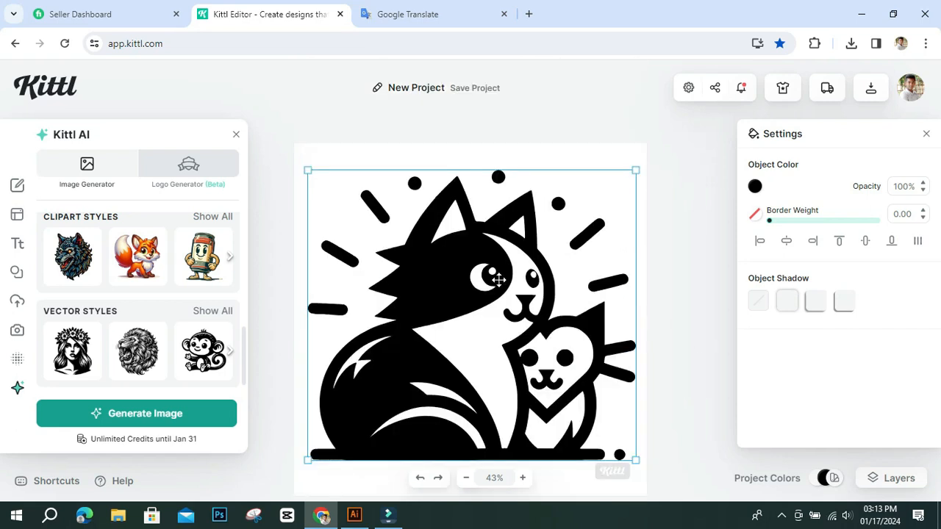
left_click_drag(498, 280, 500, 274)
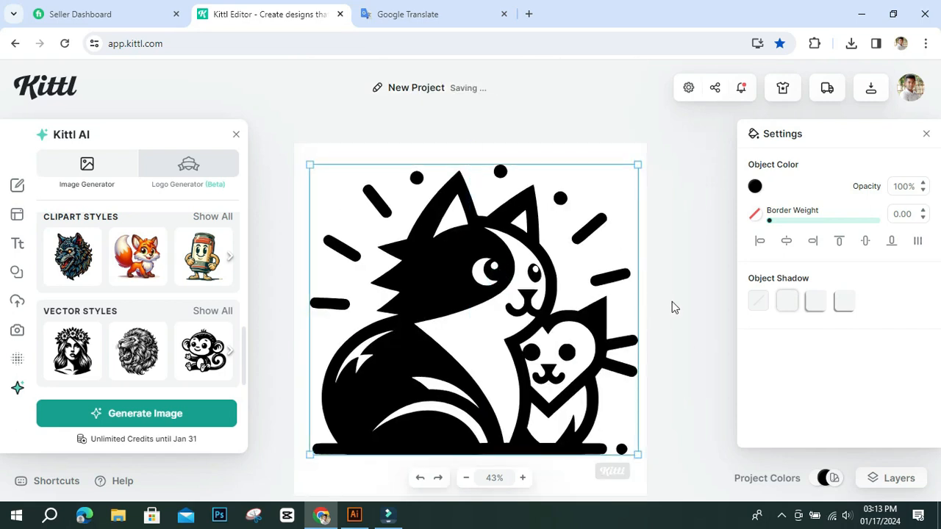
scroll(672, 308, "down", 2)
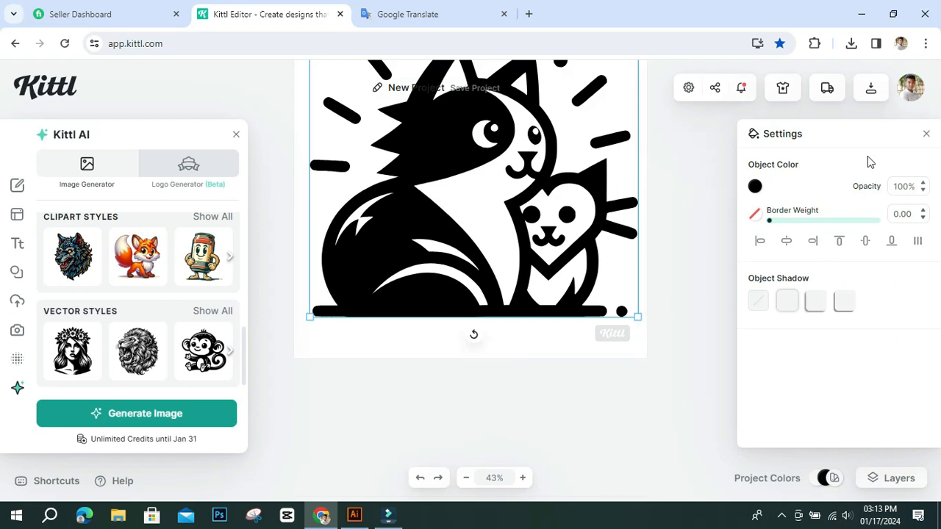
- Download the cat design as a PNG and dismiss the credit reminder
left_click(870, 90)
left_click(751, 385)
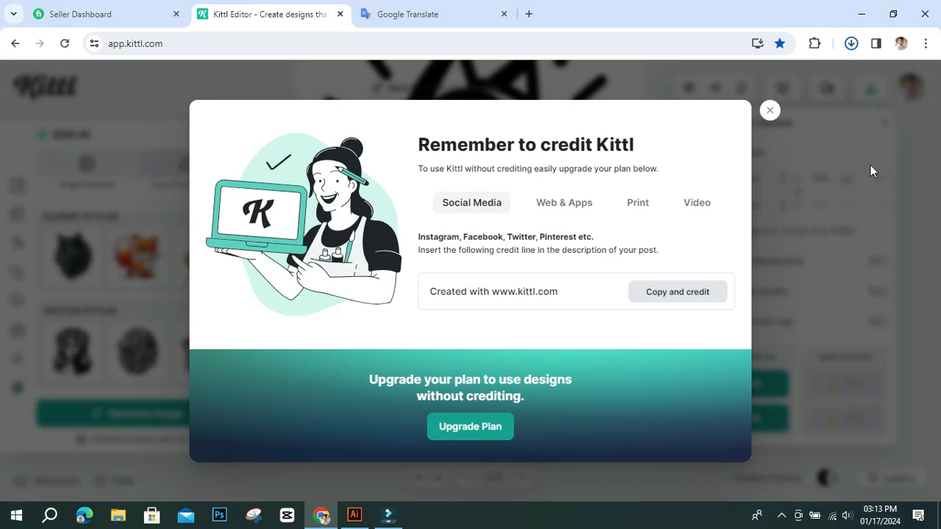
left_click(766, 112)
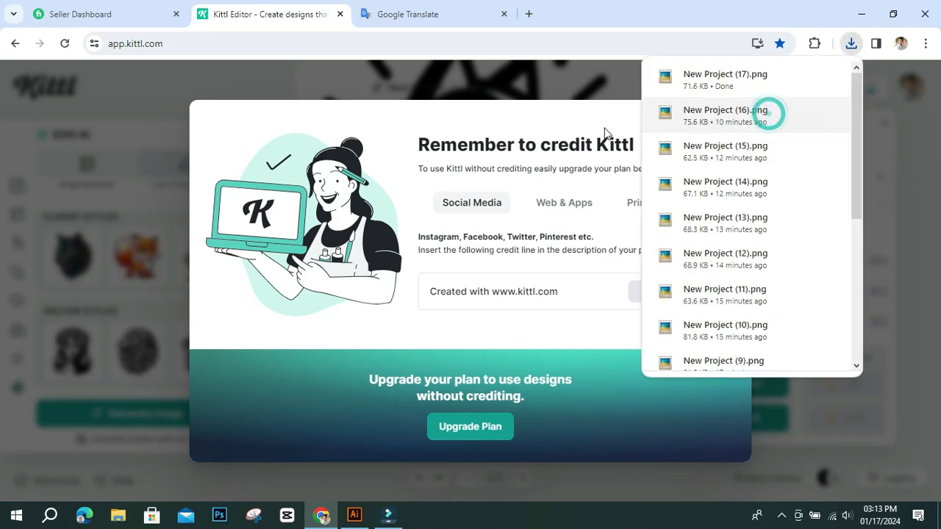
left_click(574, 121)
left_click(769, 111)
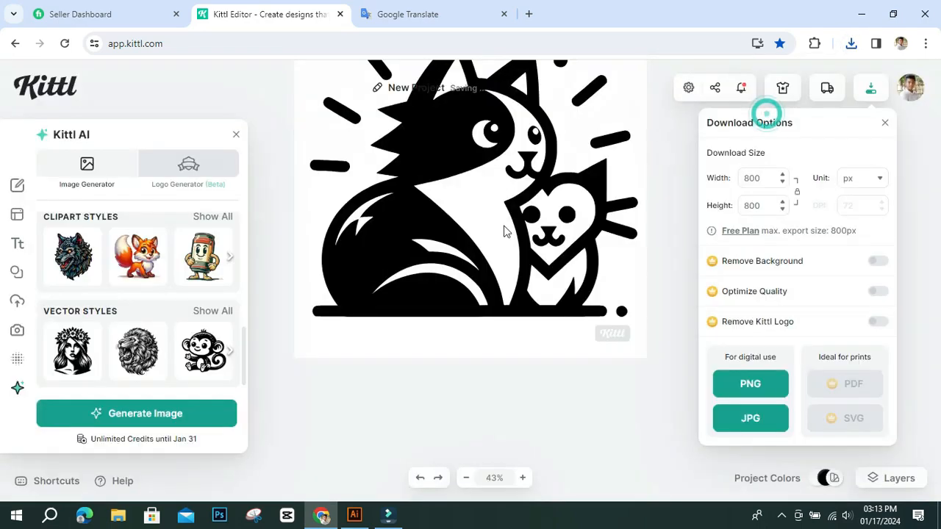
- Delete the cat illustration from the artboard
left_click(502, 147)
left_click(502, 147)
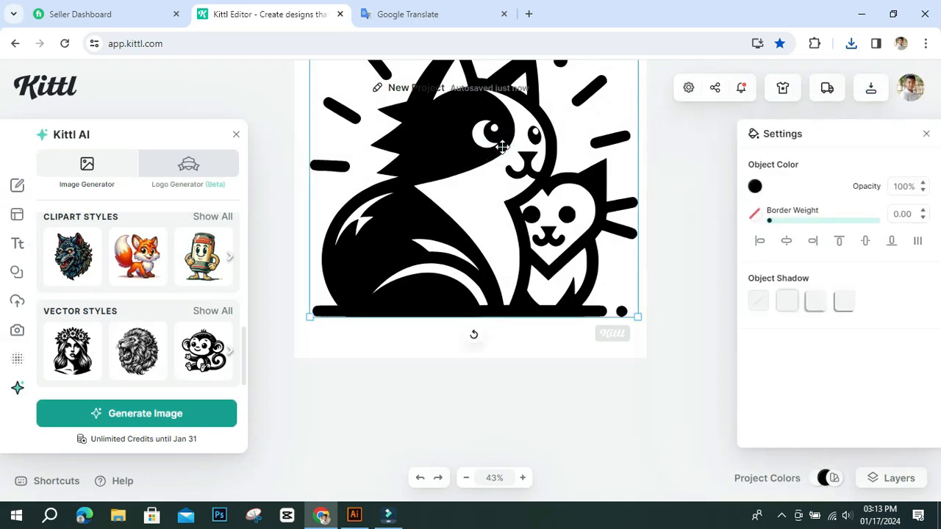
key("Delete")
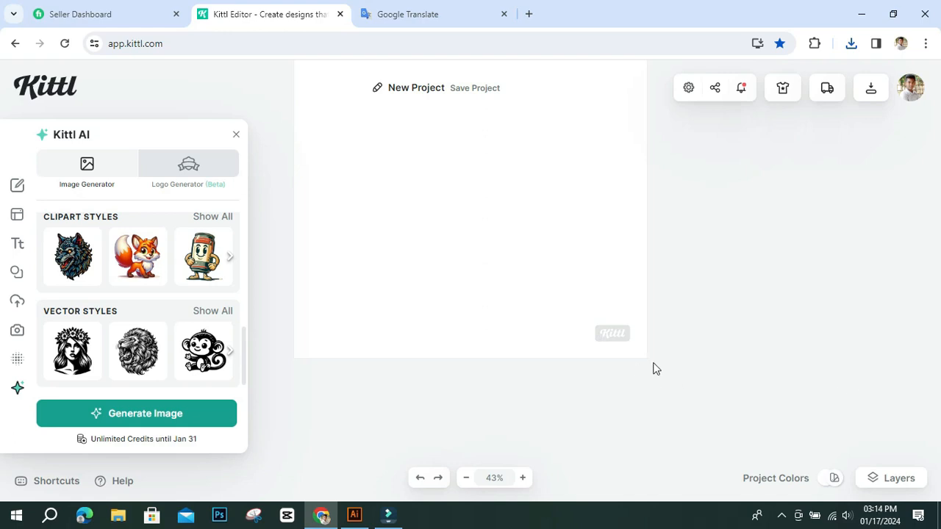
scroll(760, 365, "up", 2)
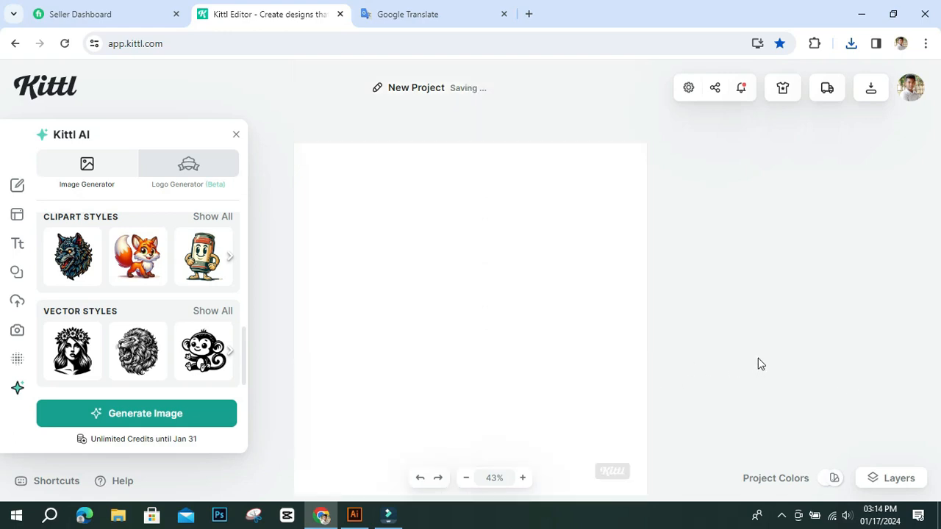
scroll(758, 358, "down", 2)
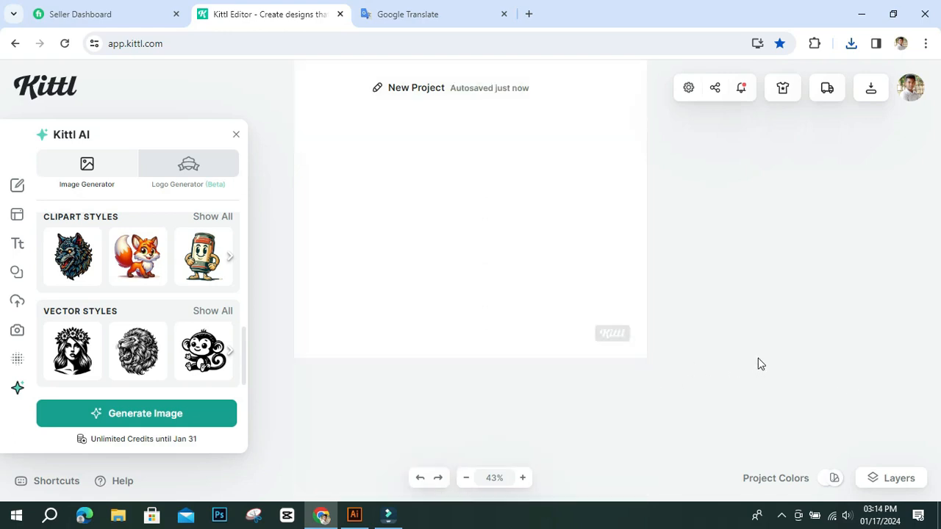
- Change the Kittl AI image prompt to "Dog Love"
scroll(184, 325, "up", 5)
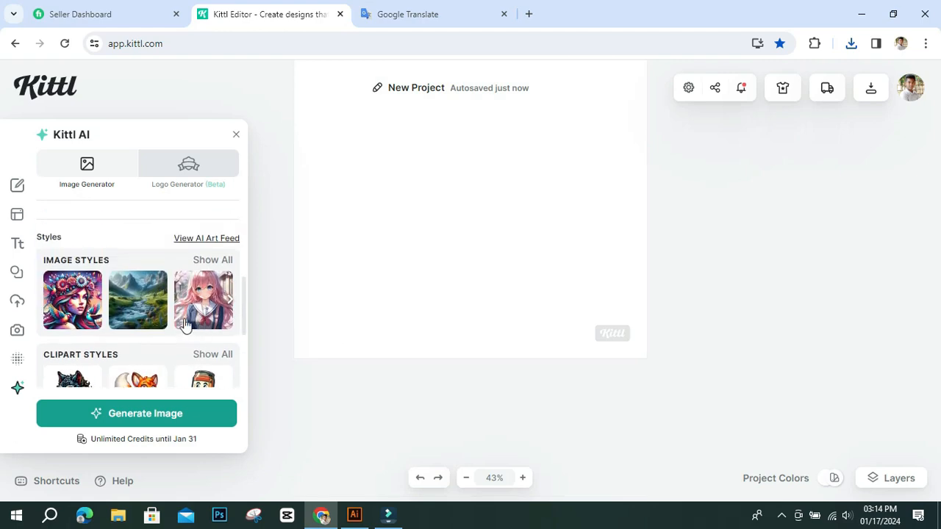
left_click(74, 247)
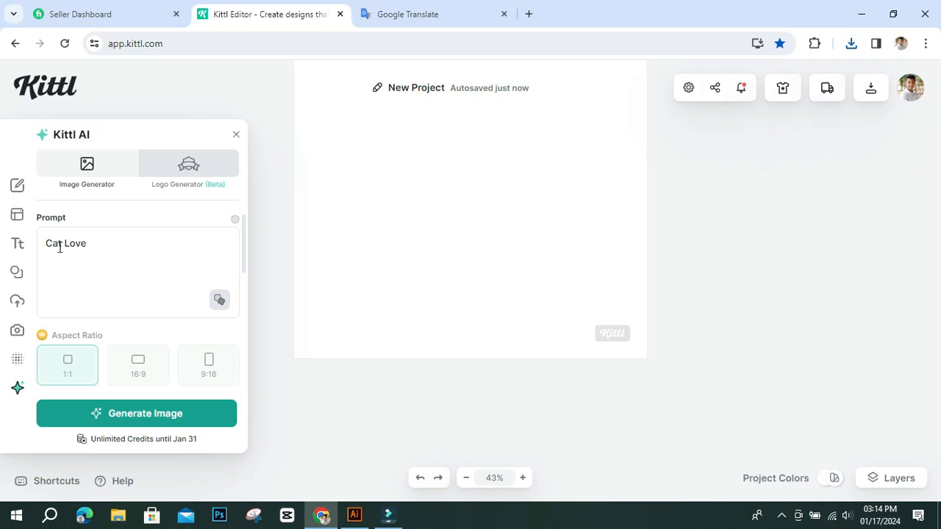
left_click_drag(95, 248, 70, 248)
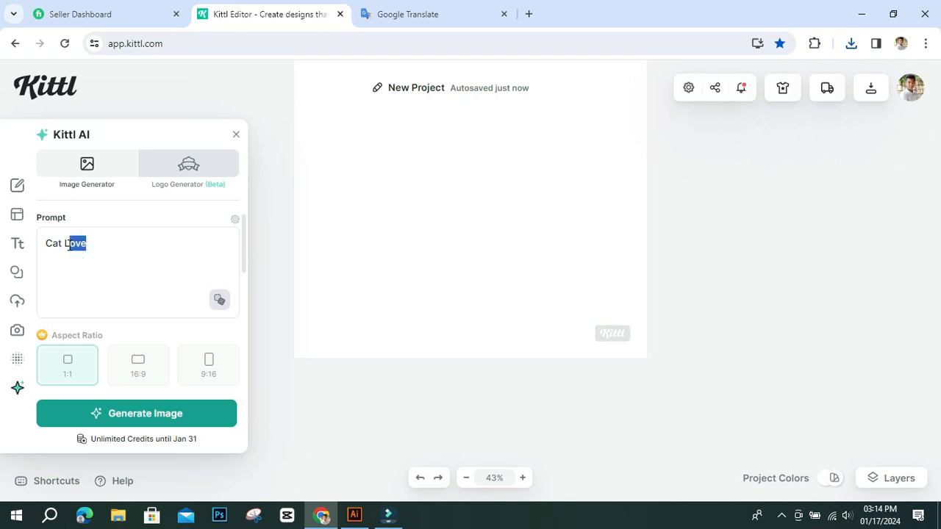
left_click(109, 250)
left_click(60, 245)
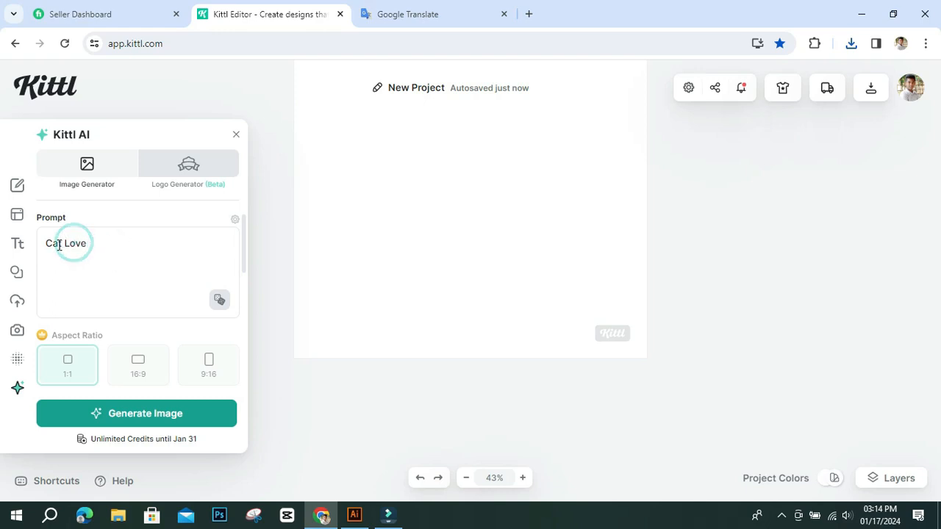
left_click(60, 245)
key("BackSpace")
key("BackSpace")
key("BackSpace")
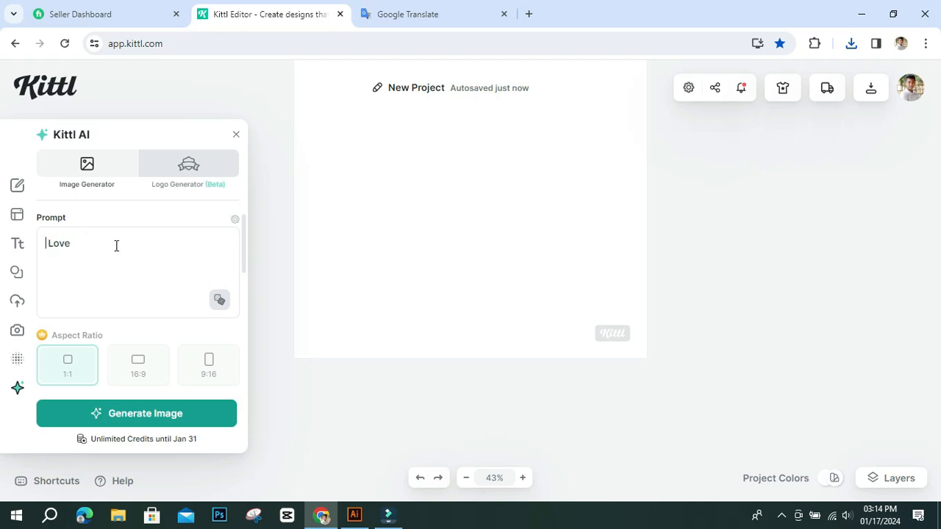
type("Doi")
key("BackSpace")
type("g")
- Select the Cartoon vector style and generate the image from the prompt
scroll(168, 301, "down", 6)
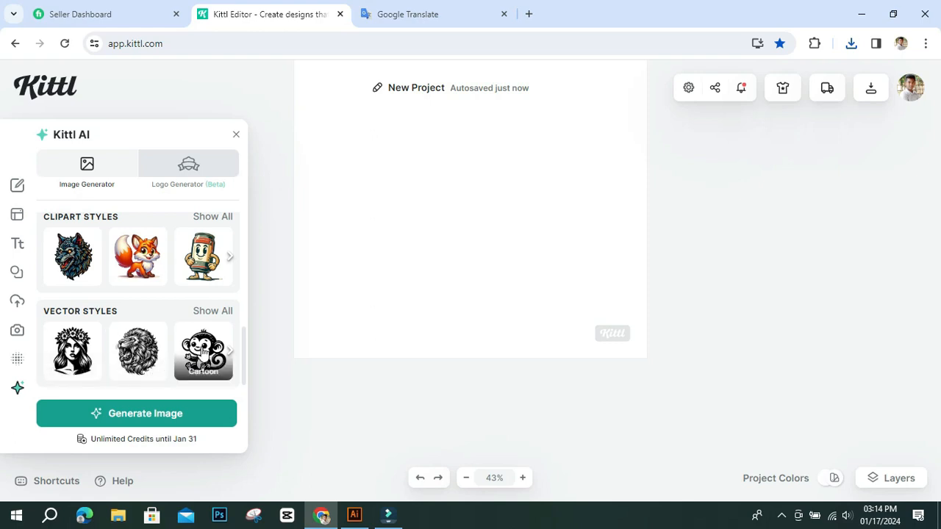
left_click(204, 354)
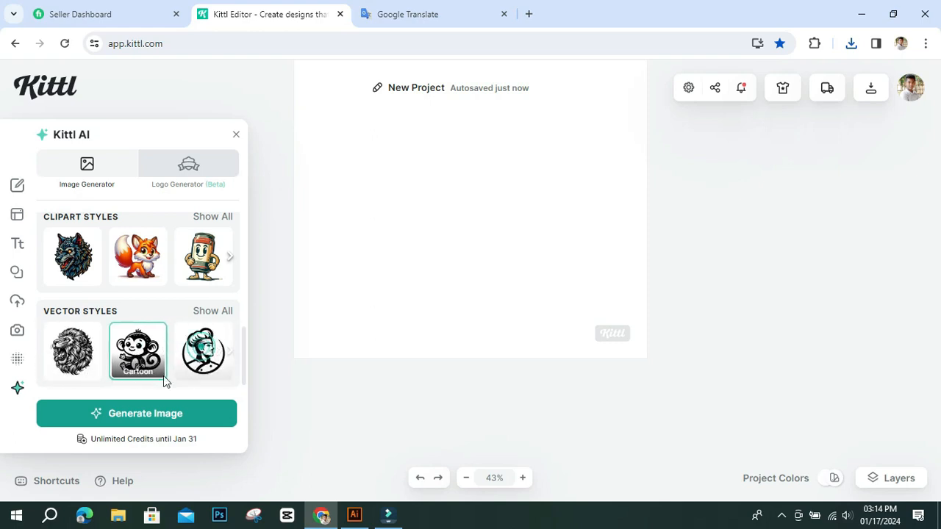
left_click(159, 414)
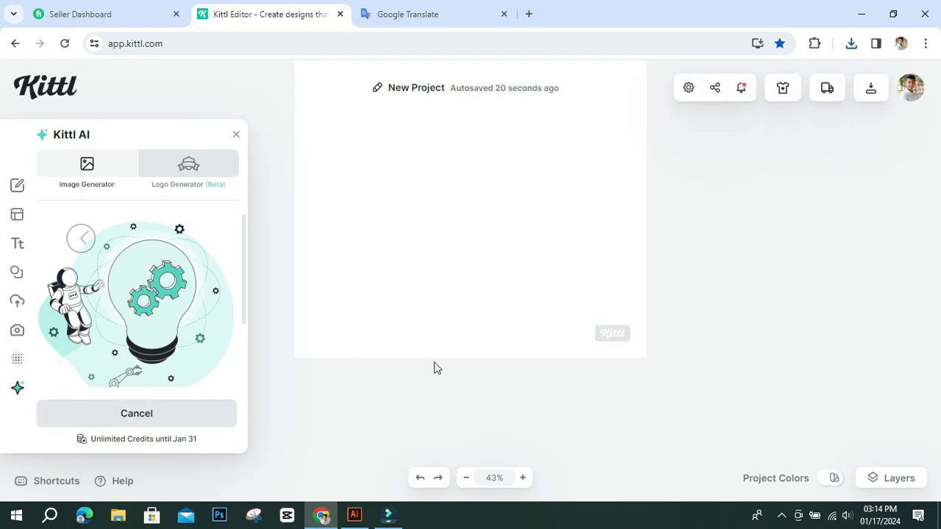
scroll(443, 366, "up", 2)
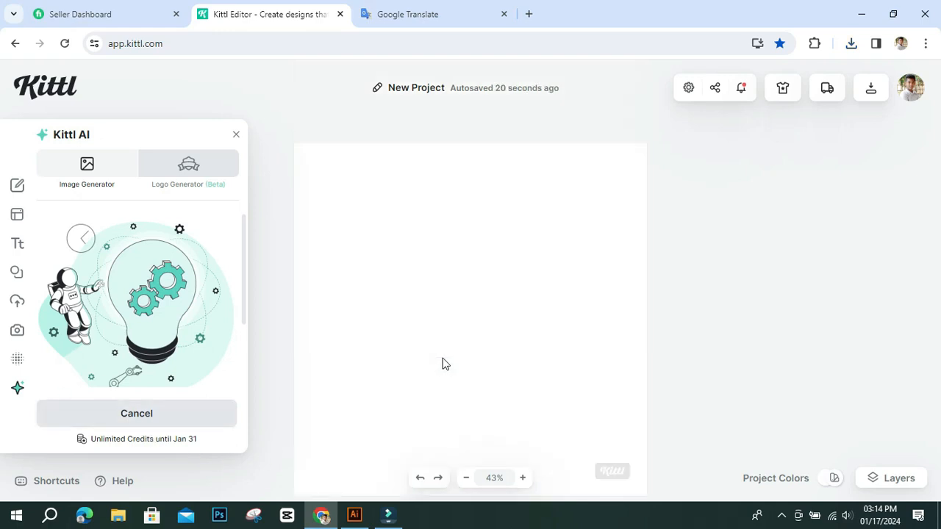
scroll(443, 364, "down", 2)
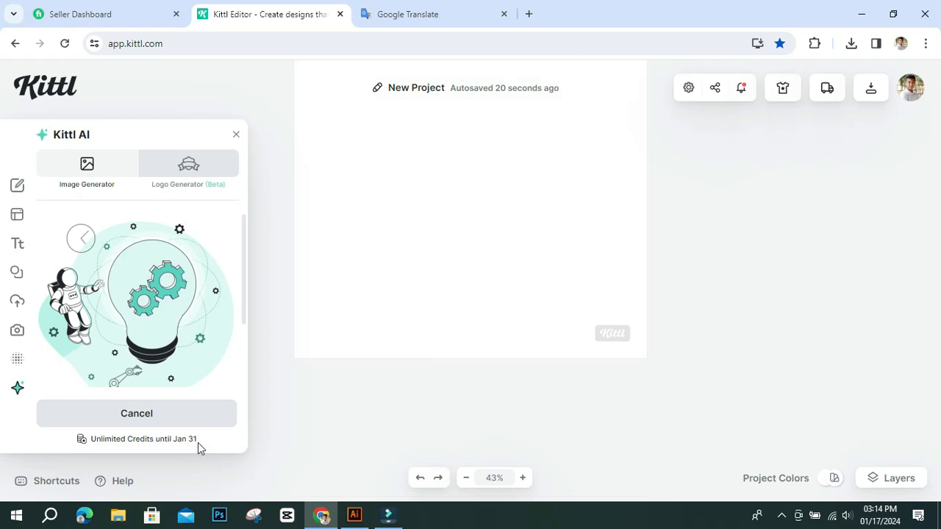
mouse_move(604, 336)
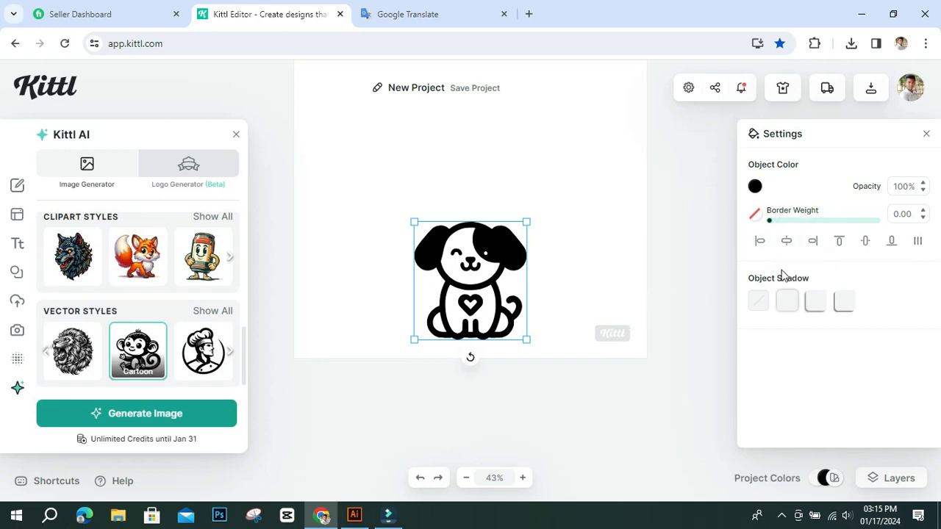
- Move the generated dog illustration higher on the artboard and enlarge it to fill most of the artboard's width
left_click_drag(476, 287, 485, 211)
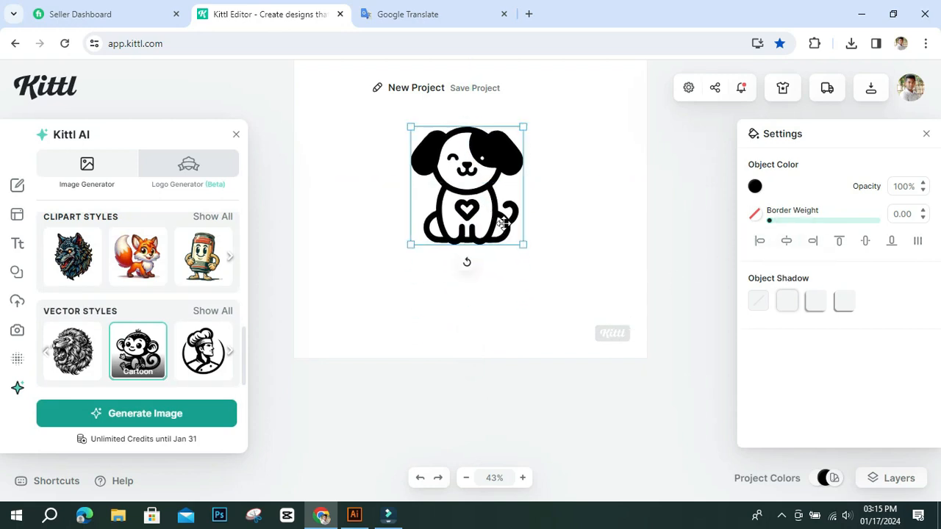
left_click_drag(522, 246, 615, 320)
scroll(625, 307, "up", 3)
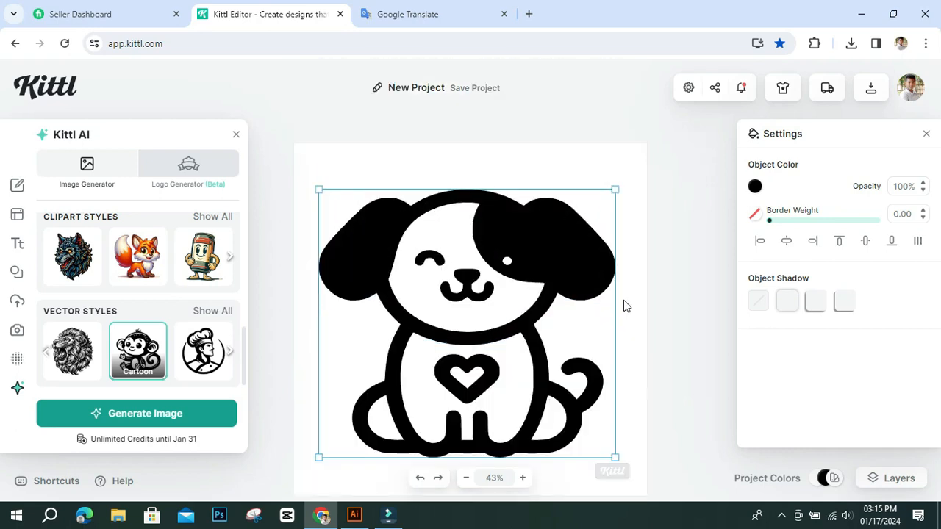
scroll(621, 275, "down", 3)
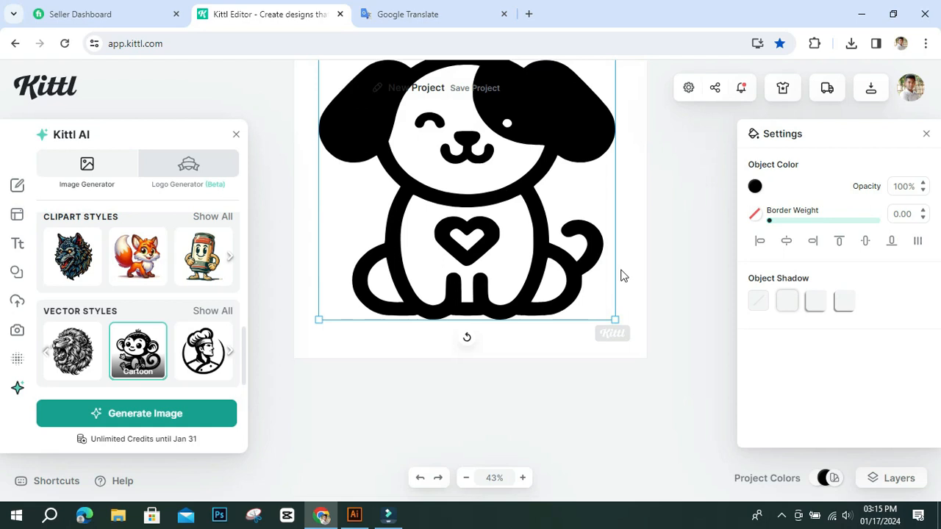
- Enlarge the winking dog illustration to nearly the artboard's full width and move it slightly higher on the artboard
left_click_drag(614, 320, 626, 330)
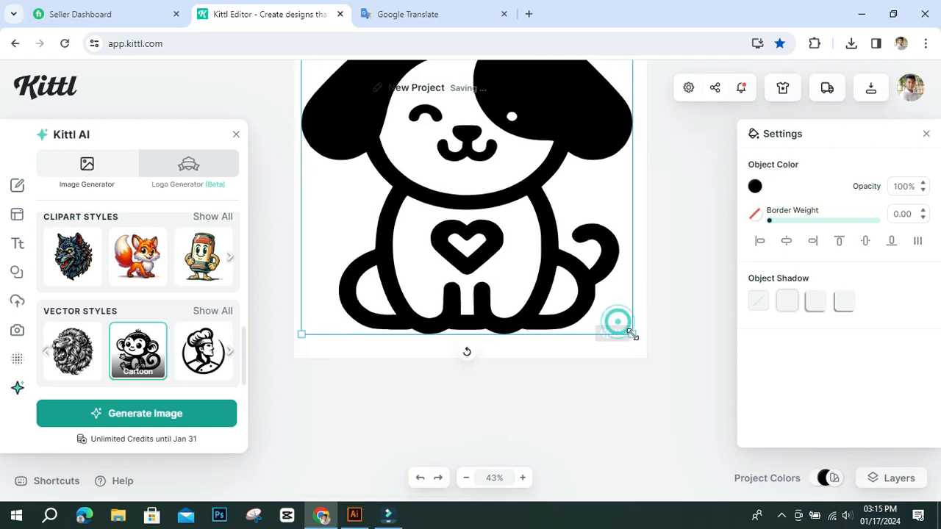
scroll(631, 324, "up", 3)
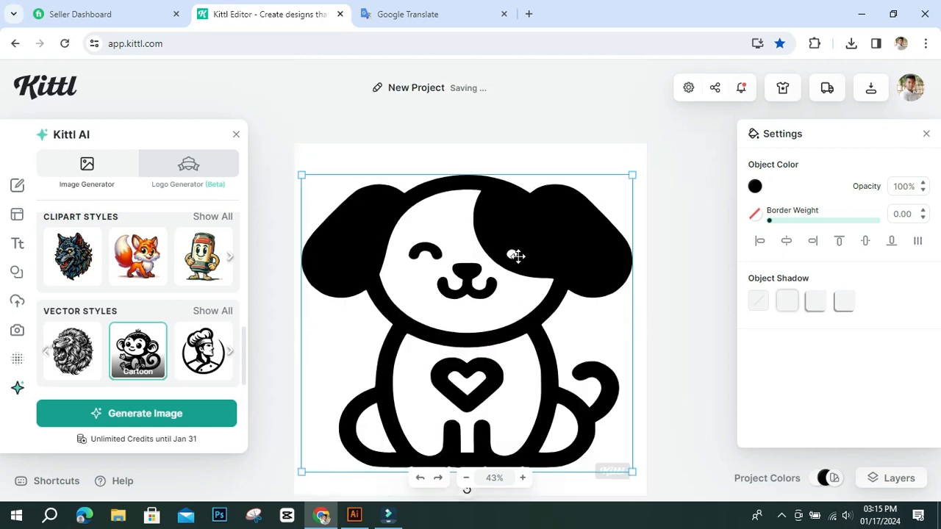
left_click_drag(515, 259, 516, 251)
scroll(674, 300, "down", 3)
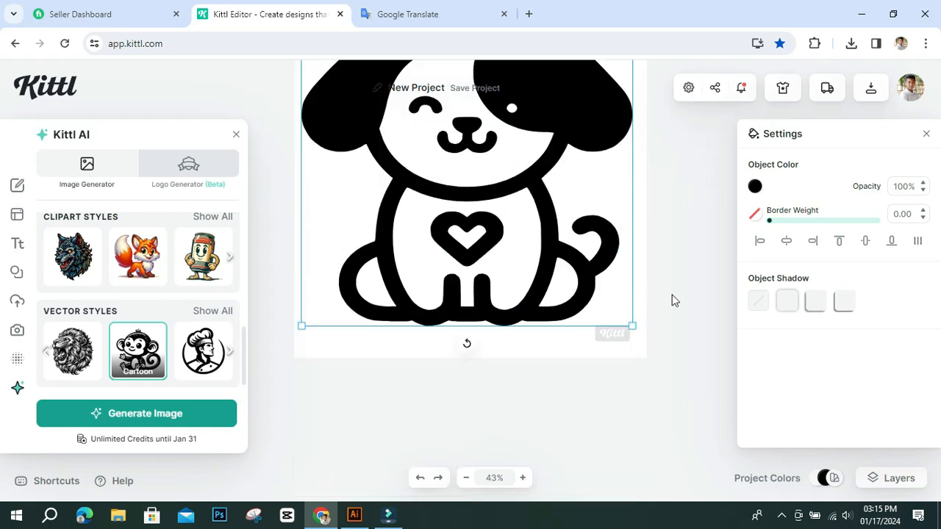
scroll(583, 251, "up", 3)
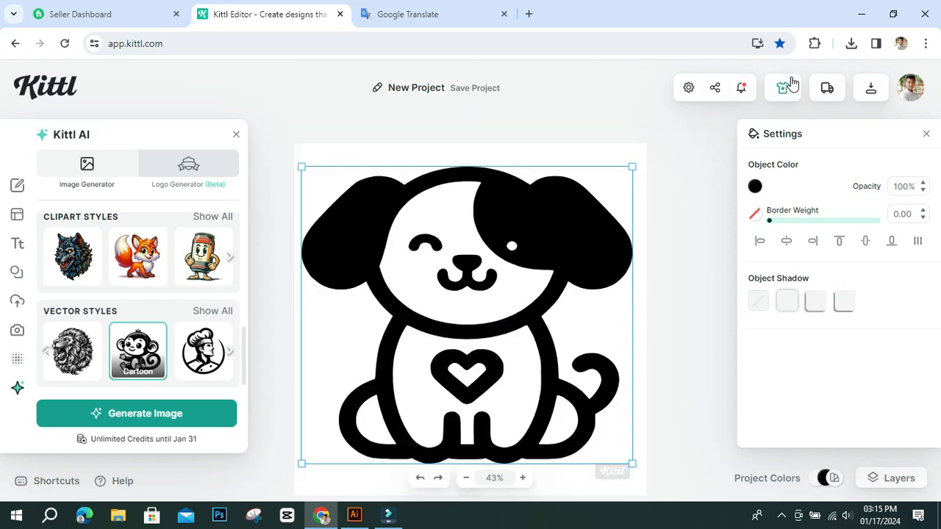
- Download the winking dog design as a PNG and dismiss the reminder to credit Kittl
left_click(870, 88)
left_click(763, 382)
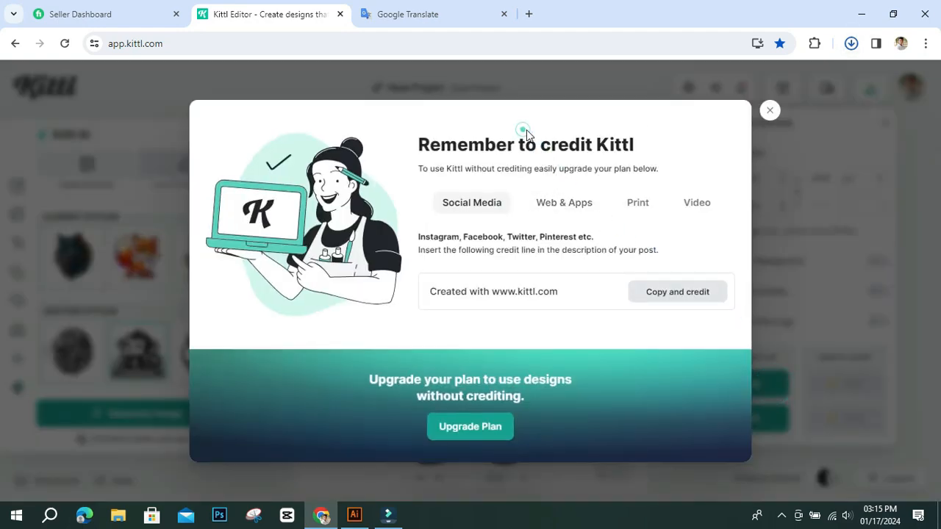
left_click(619, 117)
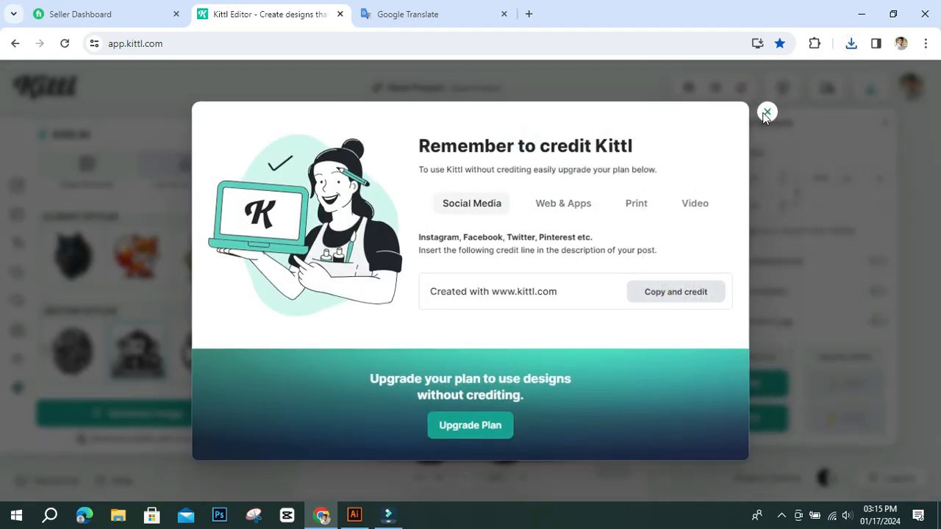
left_click(768, 111)
- Generate another "Dog Love" image in the Cartoon vector style and delete the winking dog from the artboard
left_click(180, 418)
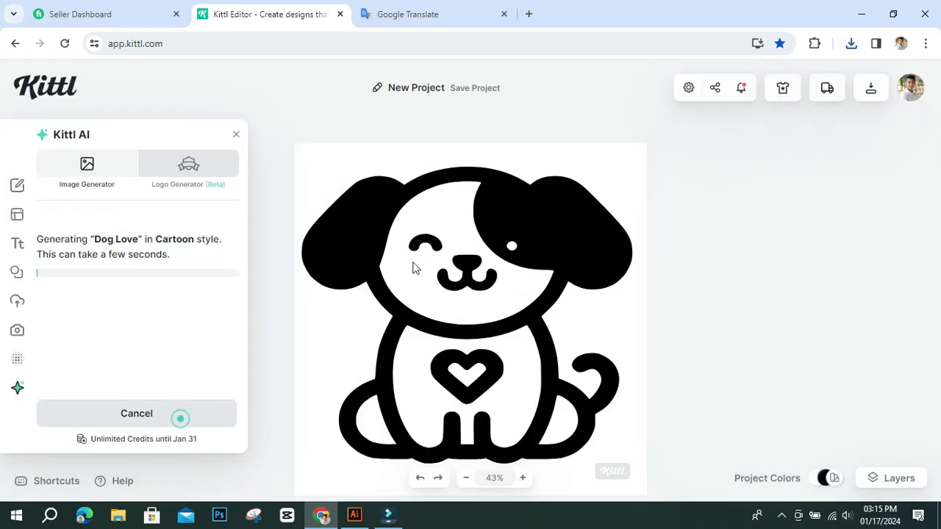
left_click(505, 227)
key("Delete")
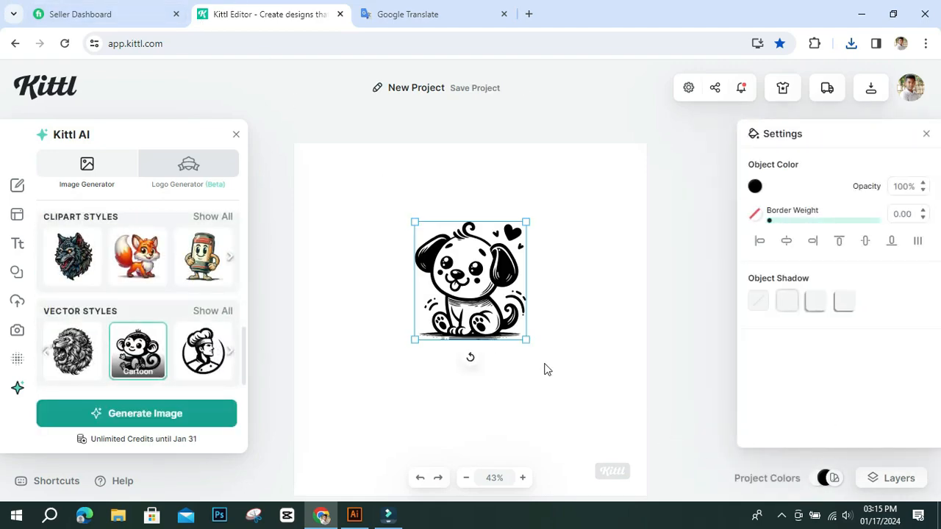
- Enlarge the new puppy illustration to most of the artboard's width and center it on the artboard
left_click_drag(523, 342, 618, 409)
scroll(687, 360, "down", 2)
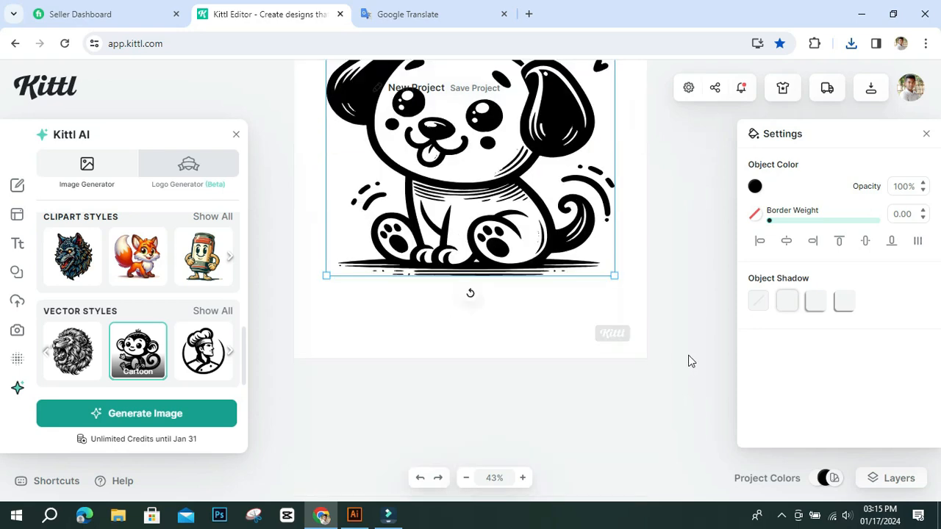
left_click_drag(491, 118, 486, 160)
scroll(656, 299, "up", 2)
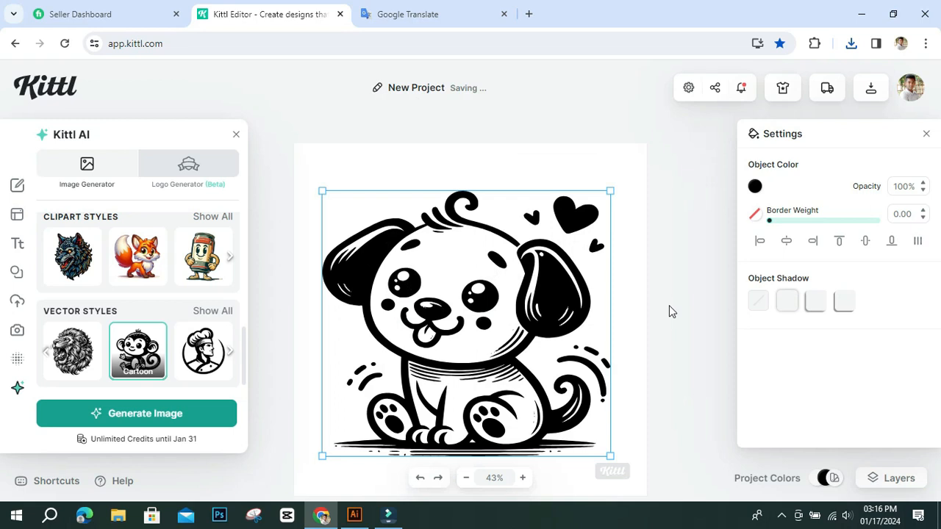
left_click_drag(489, 291, 495, 285)
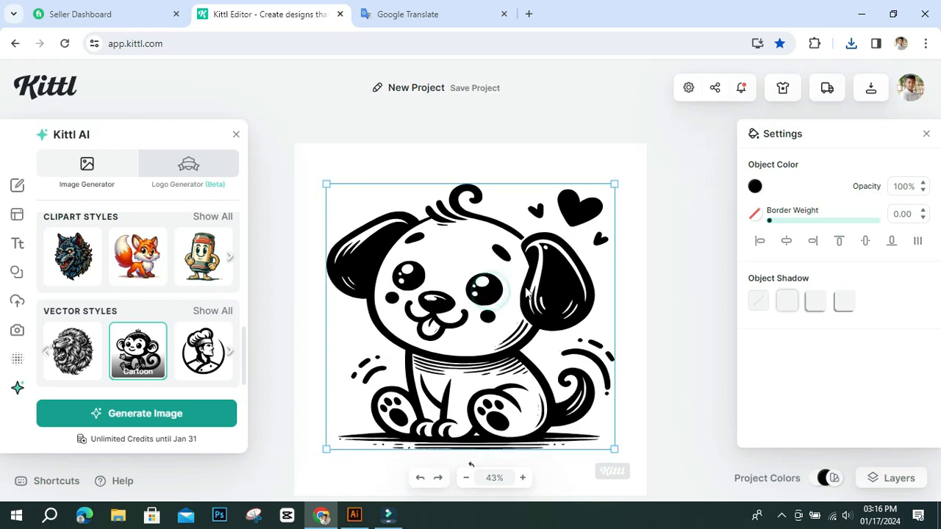
- Download the puppy design as a PNG and dismiss the reminder to credit Kittl
left_click(871, 88)
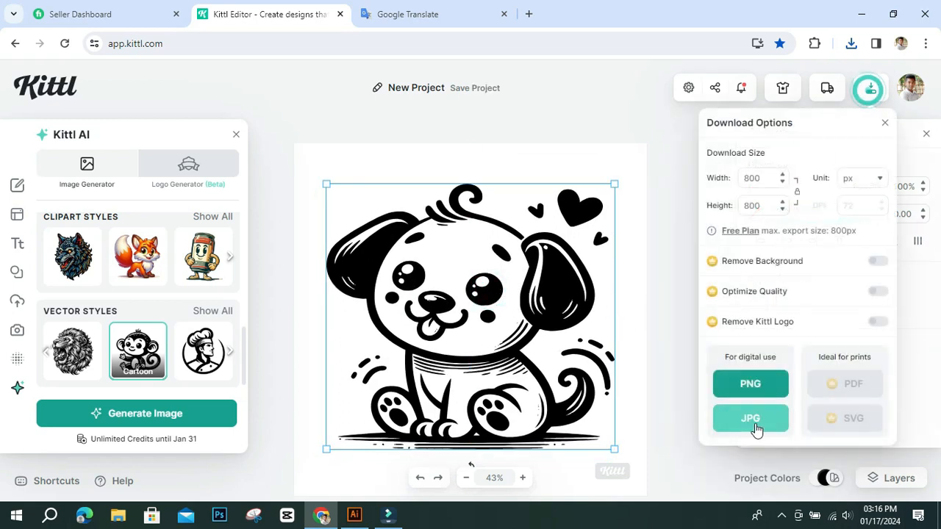
left_click(762, 385)
left_click(525, 124)
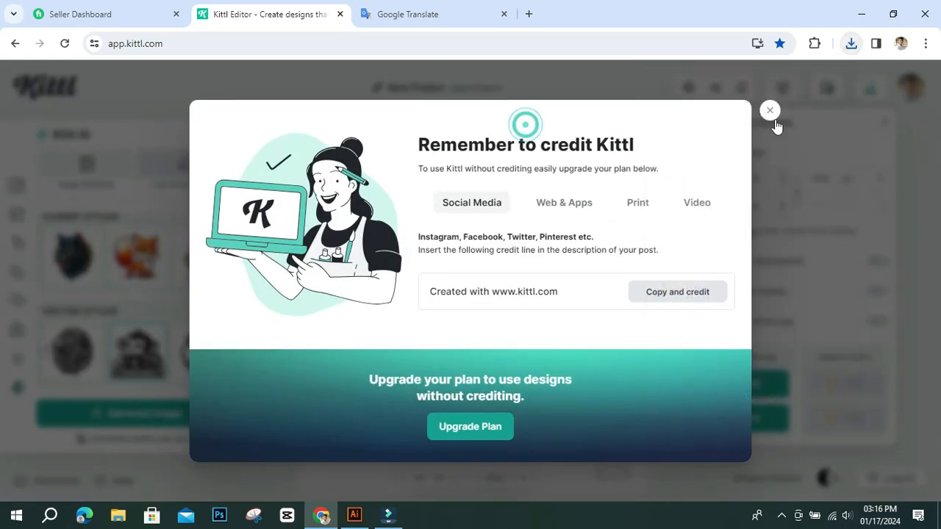
left_click(769, 111)
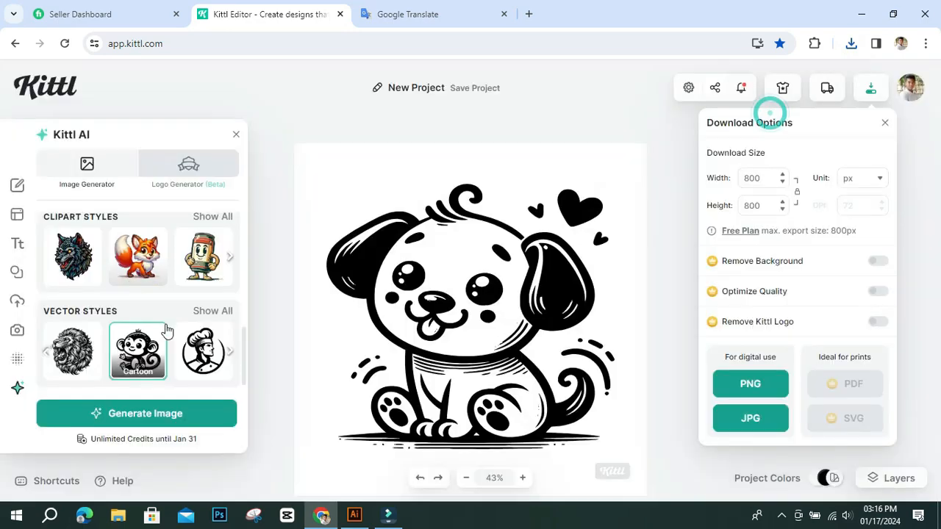
- Select the Cartoon clipart style and try to generate an image from the same prompt
left_click(147, 252)
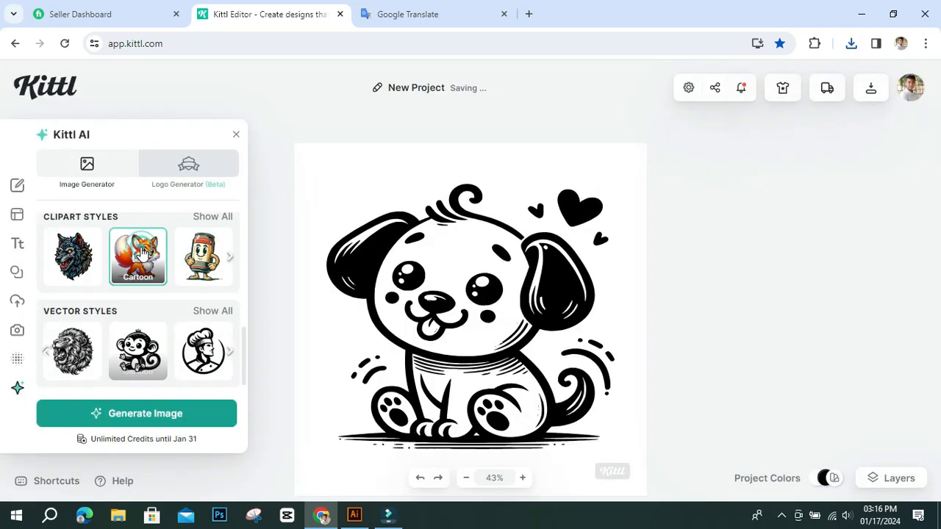
scroll(195, 331, "up", 2)
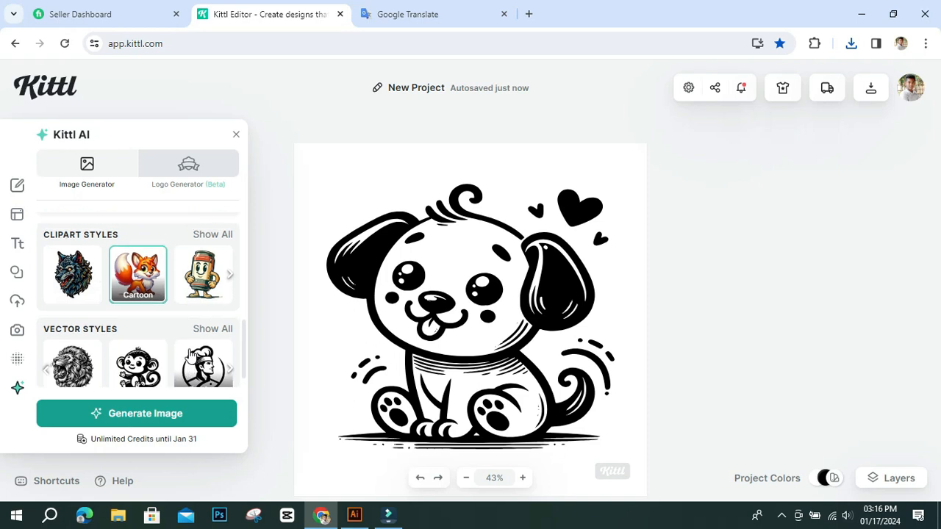
scroll(190, 355, "down", 1)
scroll(190, 355, "up", 1)
scroll(190, 355, "down", 2)
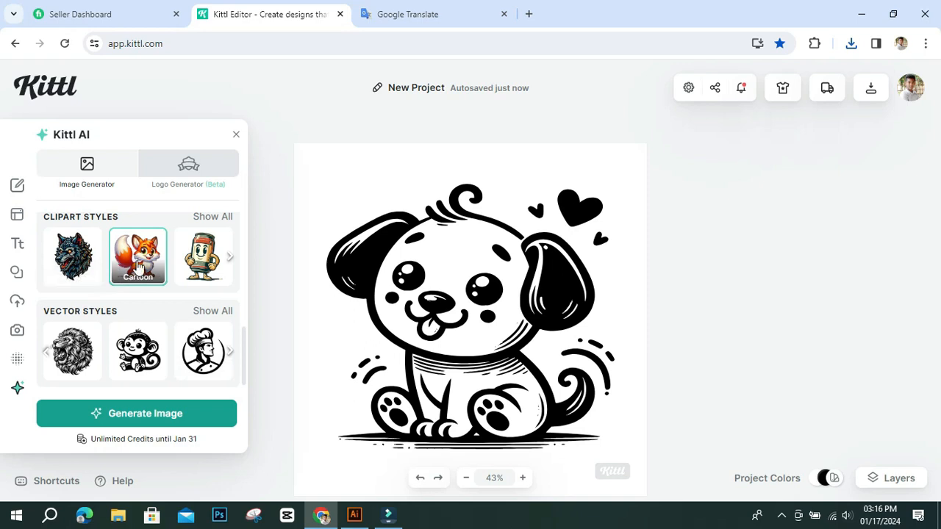
left_click(193, 424)
- Delete the puppy illustration from the artboard and try the image generation again
left_click(432, 308)
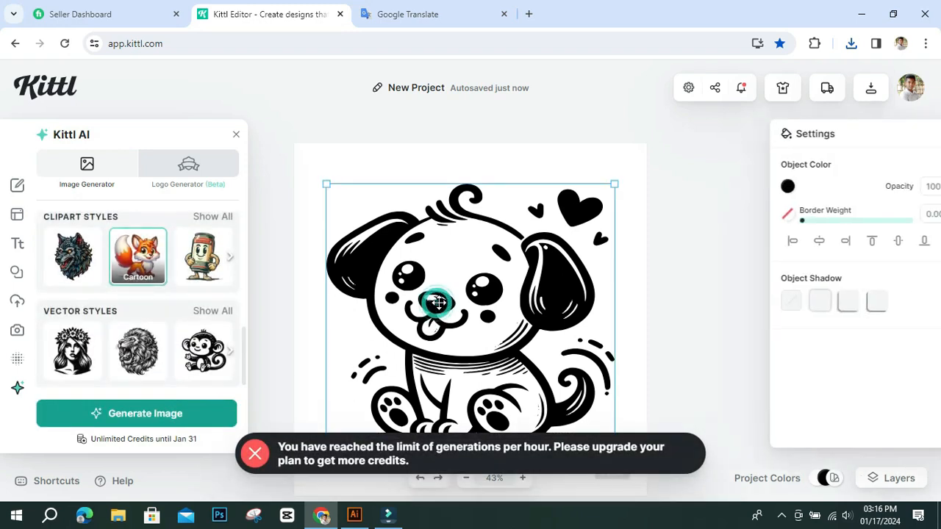
key("Delete")
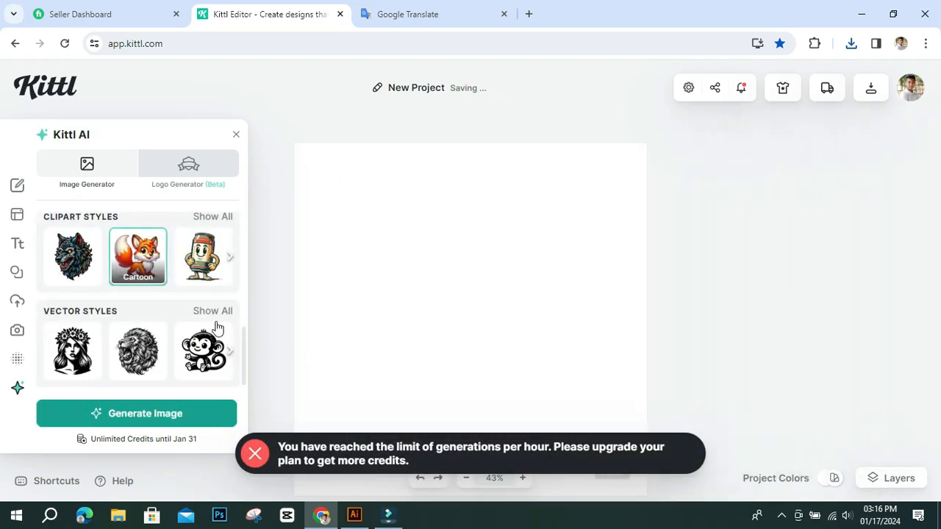
left_click(203, 418)
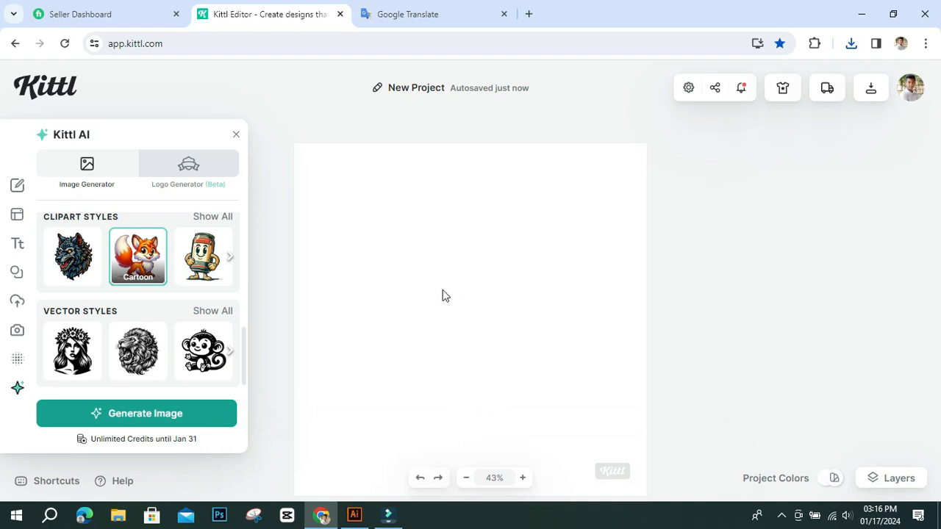
- Minimize the browser window and refresh the desktop
left_click(854, 16)
right_click(486, 118)
left_click(517, 157)
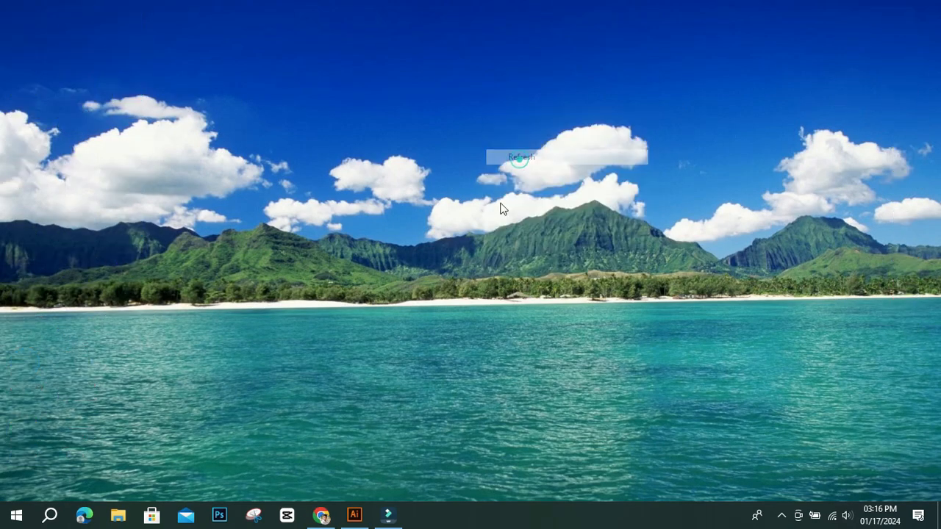
mouse_move(389, 514)
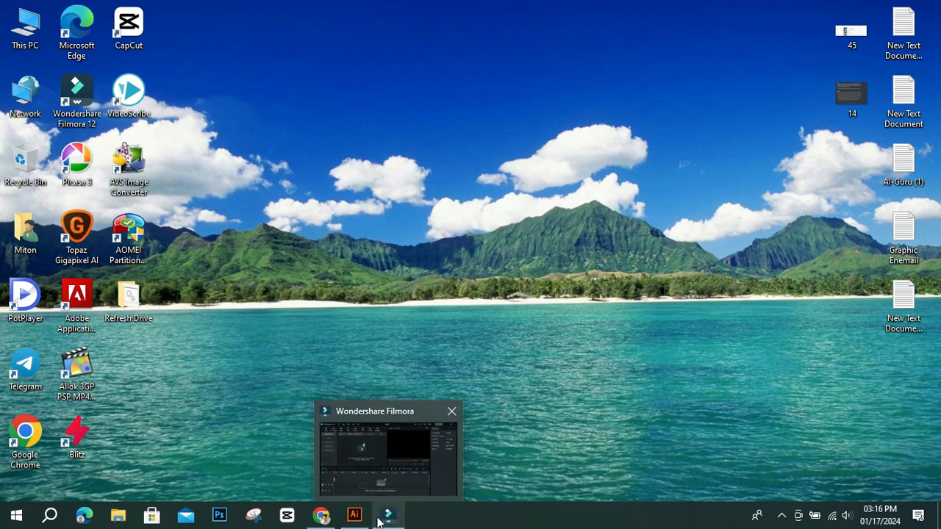
right_click(502, 152)
left_click(538, 194)
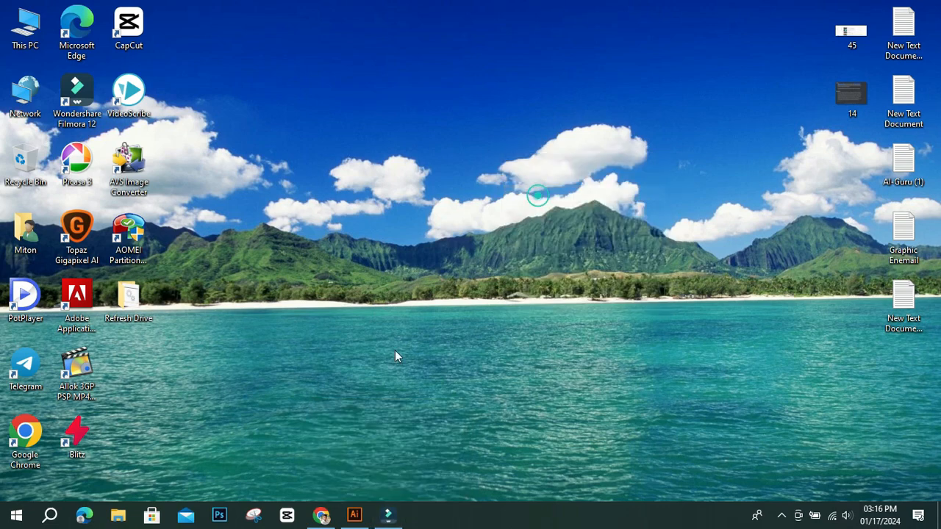
- Switch to Illustrator and create a new 4000 x 4000 px document in RGB with 300 ppi raster effects
left_click(354, 516)
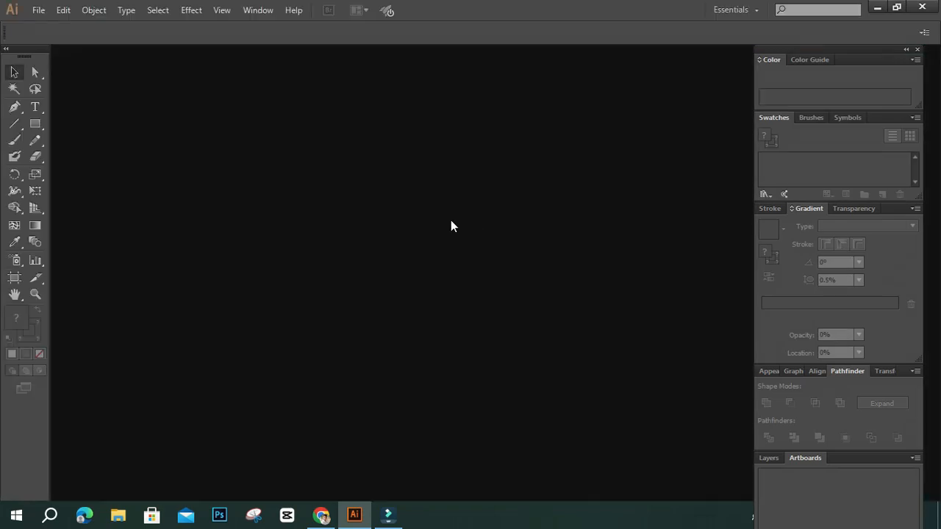
left_click(34, 14)
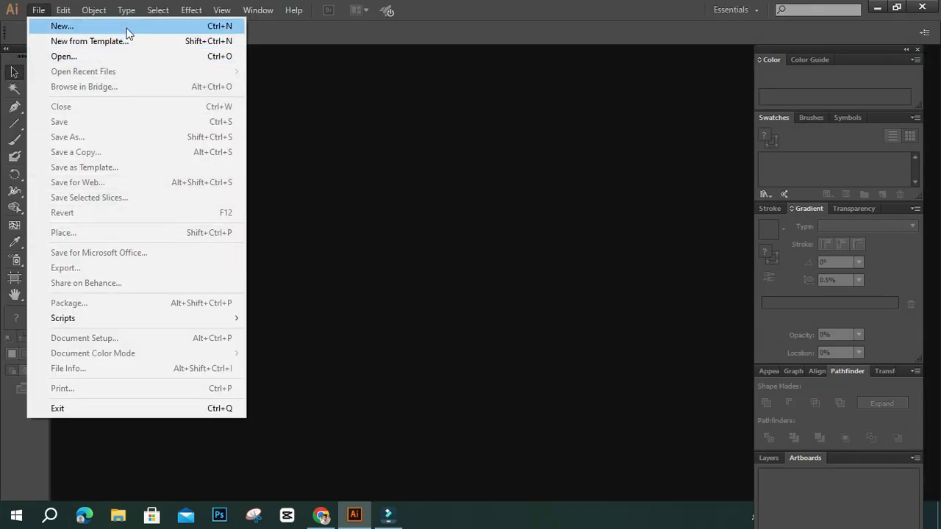
left_click(124, 30)
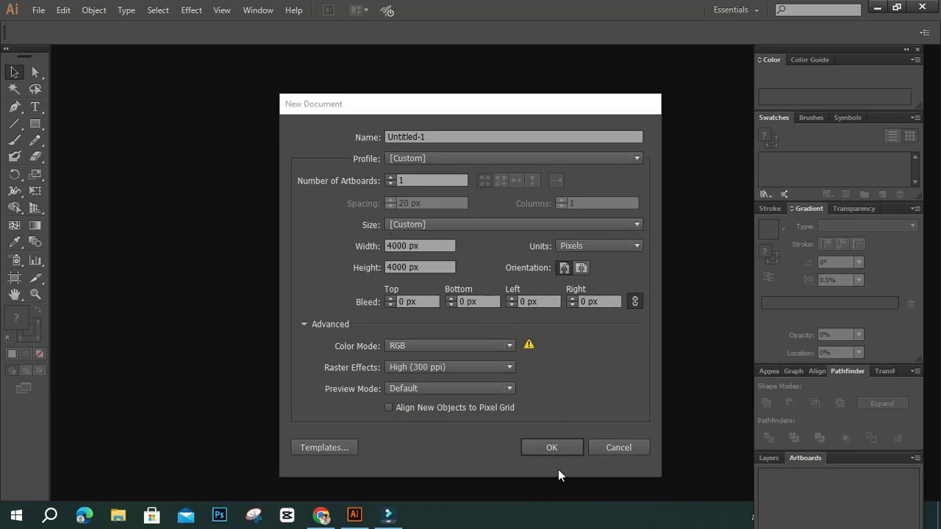
left_click(562, 449)
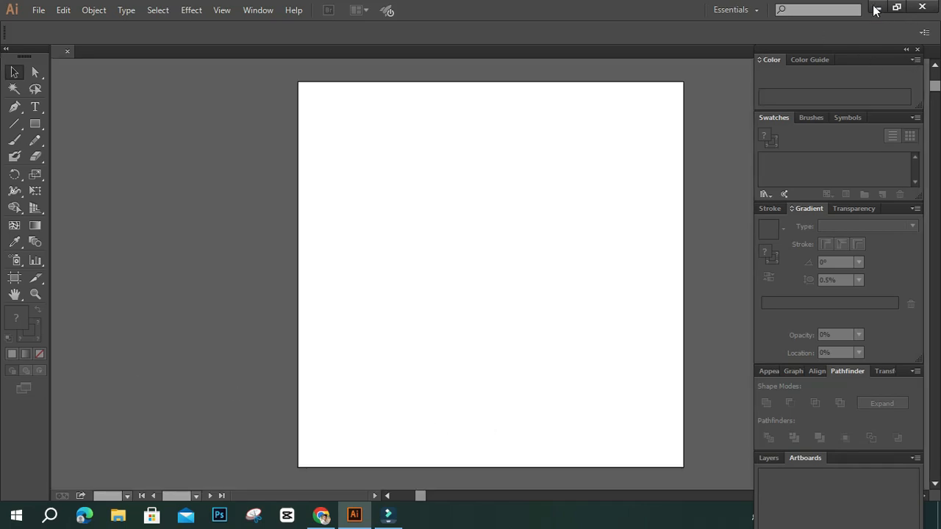
- Minimize Illustrator to show the desktop and refresh it several times
key("super+d")
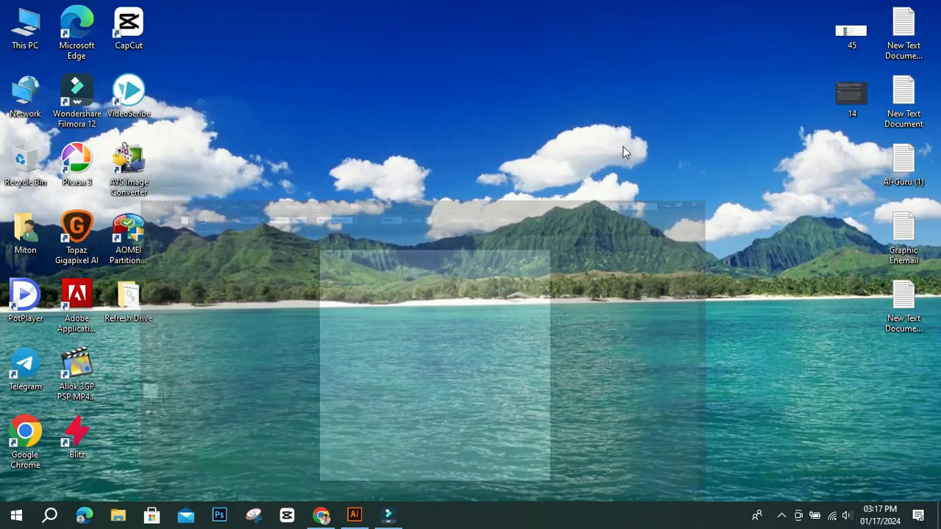
right_click(452, 43)
left_click(485, 84)
right_click(458, 64)
left_click(487, 105)
right_click(450, 85)
left_click(484, 121)
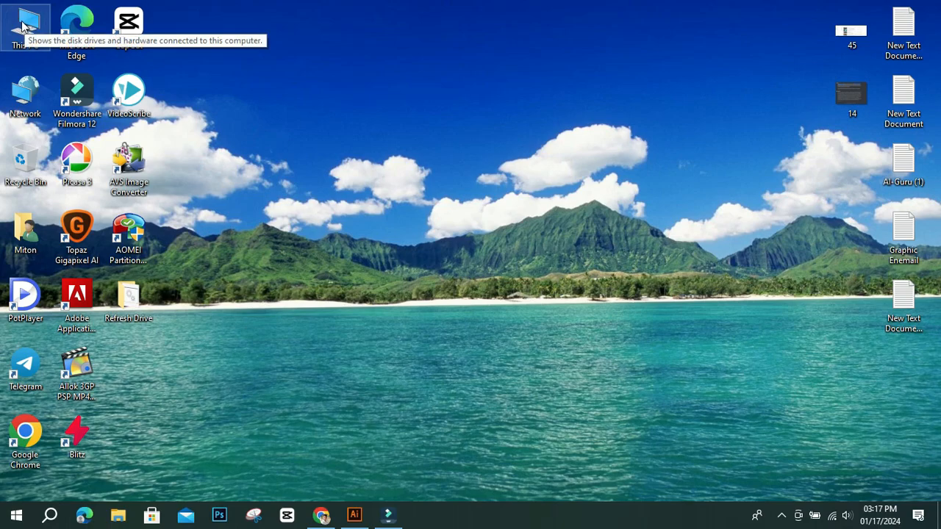
- Open the Downloads folder from This PC and place the New Project (18) dog image on the Illustrator artboard
double_click(23, 26)
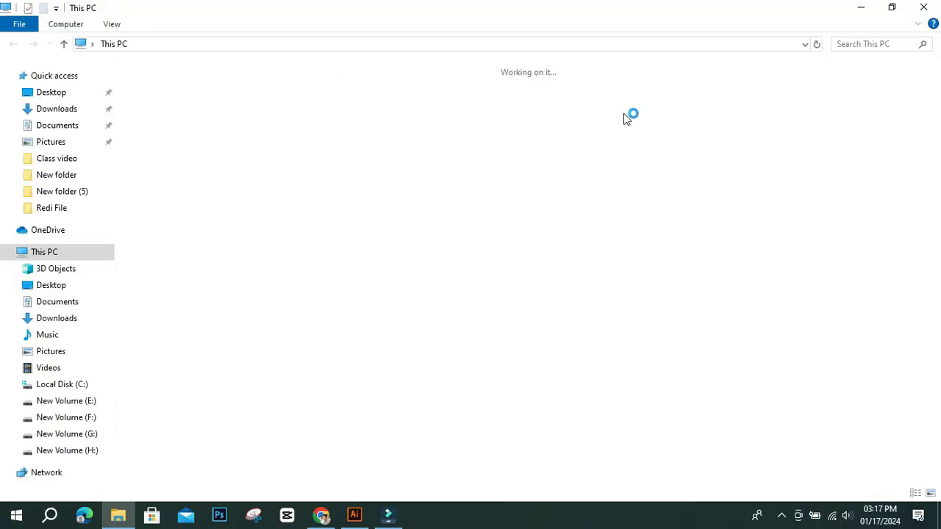
double_click(707, 97)
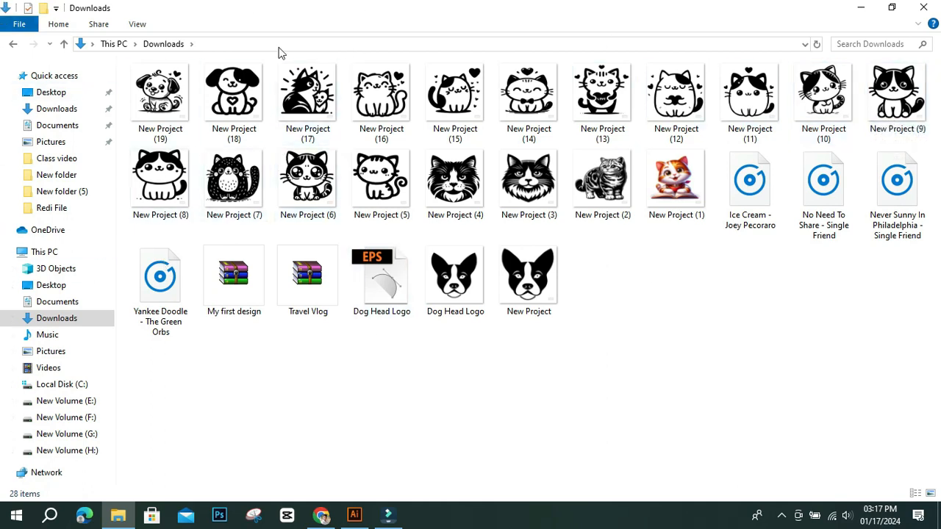
left_click(236, 102)
left_click_drag(294, 257, 493, 274)
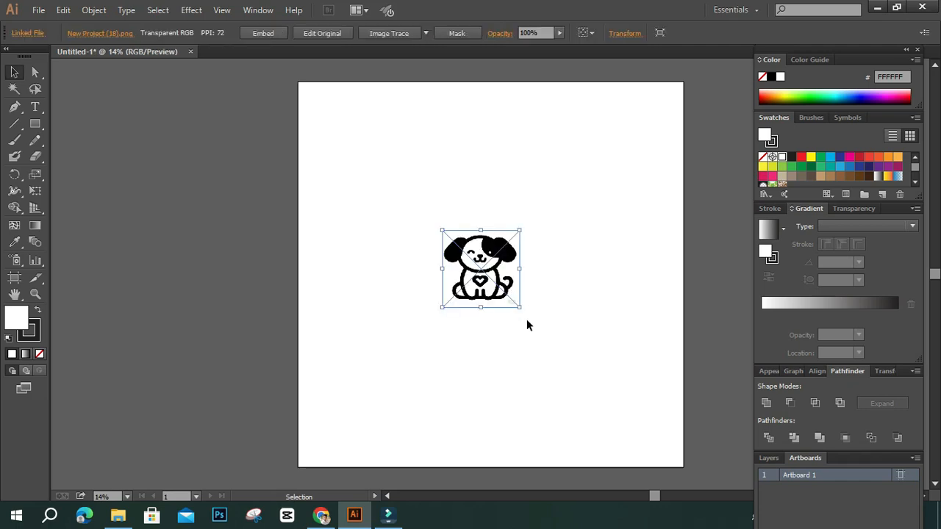
- Scale the placed dog image proportionally to nearly fill the artboard and shift it slightly to the right
left_click_drag(519, 307, 620, 417)
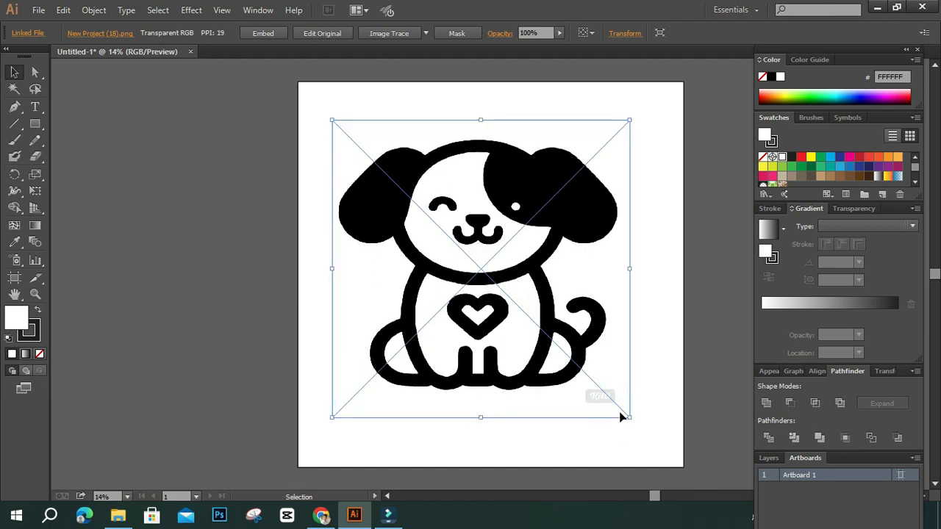
left_click_drag(629, 419, 650, 438)
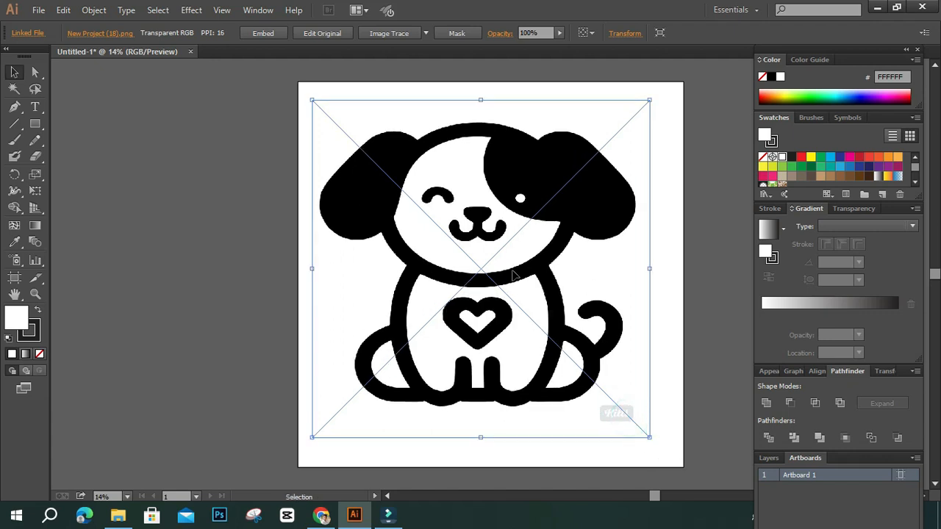
left_click_drag(497, 234, 505, 235)
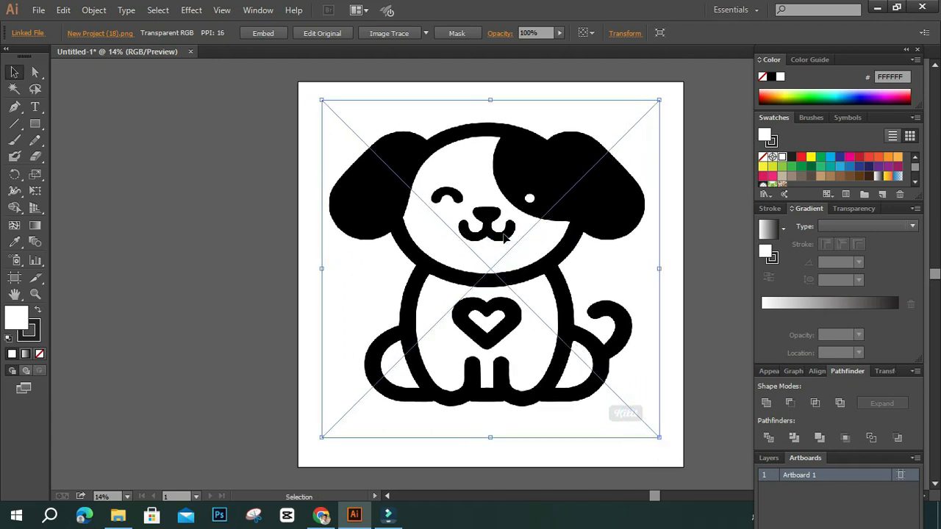
- Trace the placed dog image with the Silhouettes preset and open the Image Trace settings clear of the artwork
left_click(425, 34)
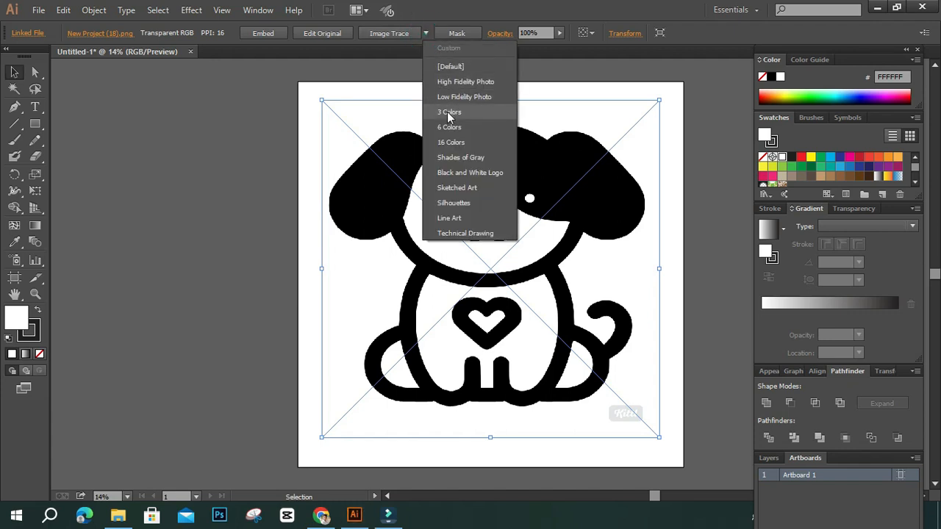
left_click(476, 204)
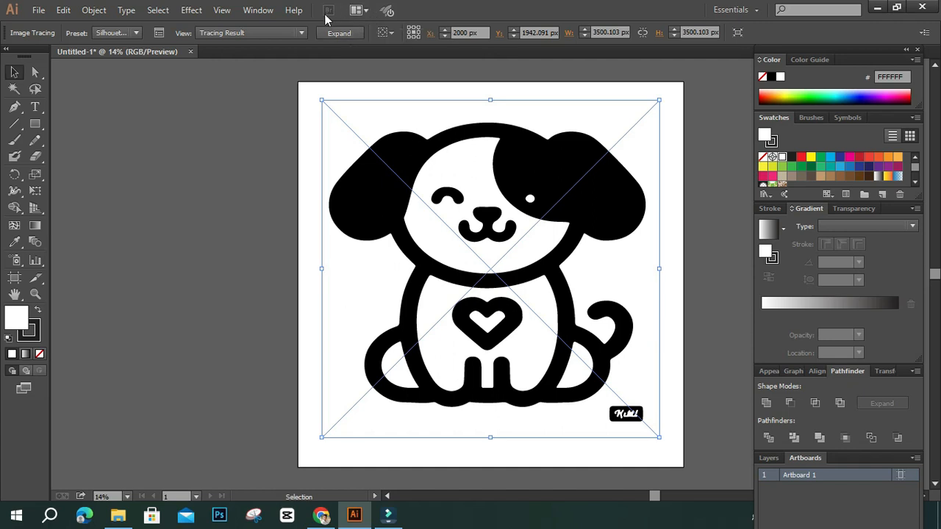
left_click(266, 11)
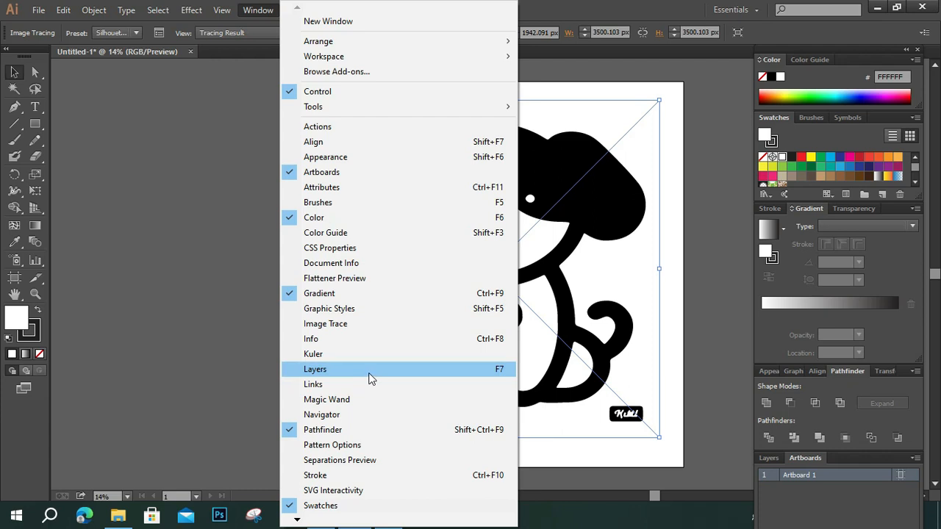
left_click(363, 324)
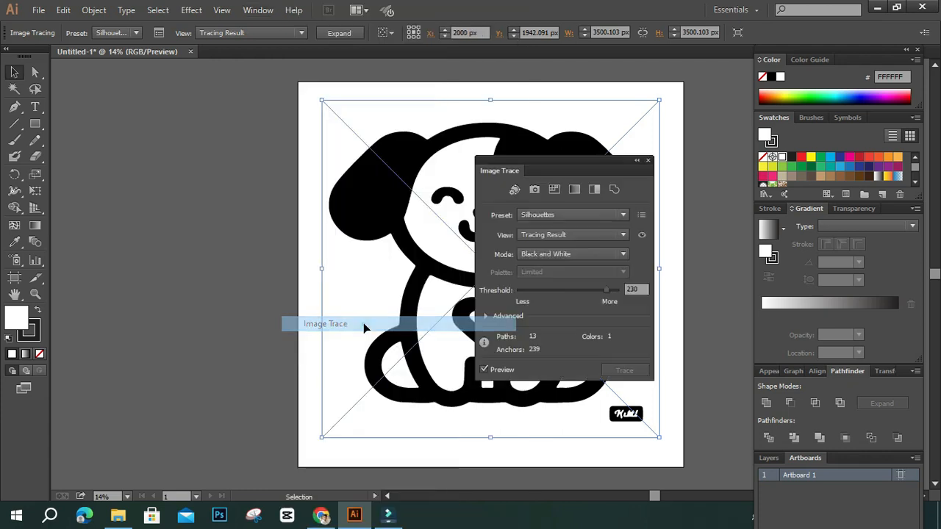
mouse_move(571, 161)
left_mouse_down()
mouse_move(606, 171)
mouse_move(742, 250)
mouse_move(744, 270)
left_mouse_up()
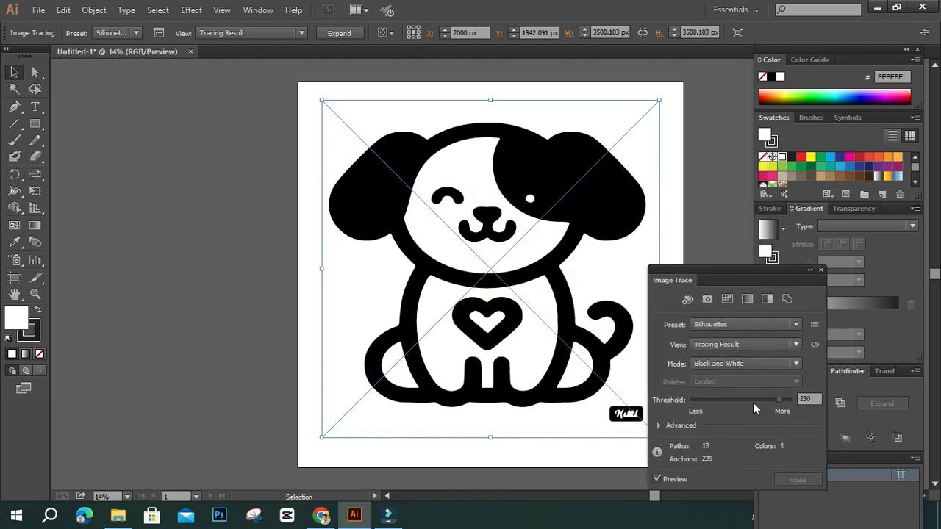
- Dock the Image Trace settings beside the other panels and set the black-and-white tracing threshold to 135
left_click_drag(777, 397, 758, 400)
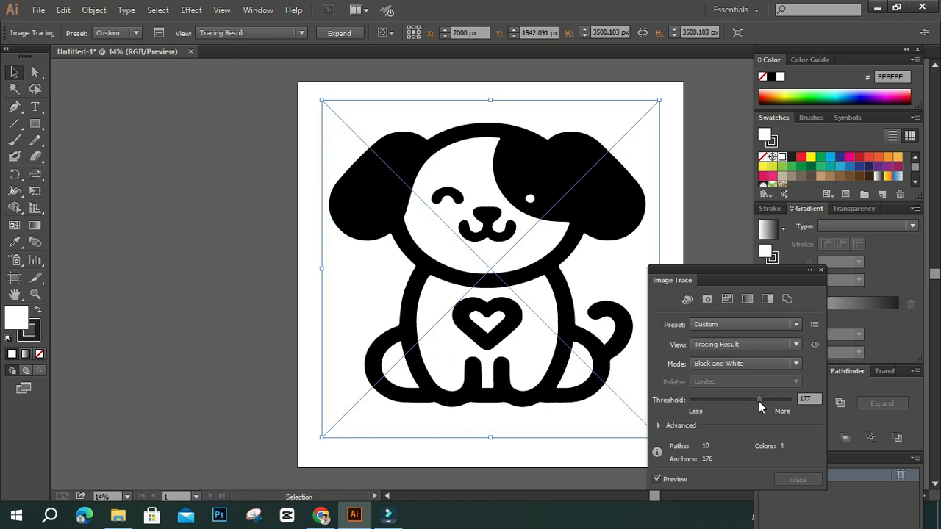
left_click_drag(759, 402, 778, 398)
left_click_drag(734, 269, 757, 269)
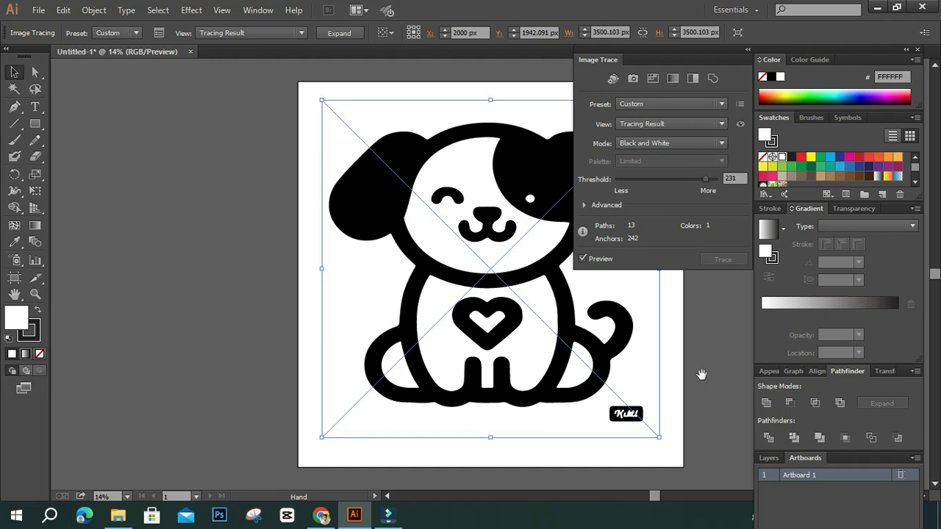
left_click_drag(701, 375, 515, 383)
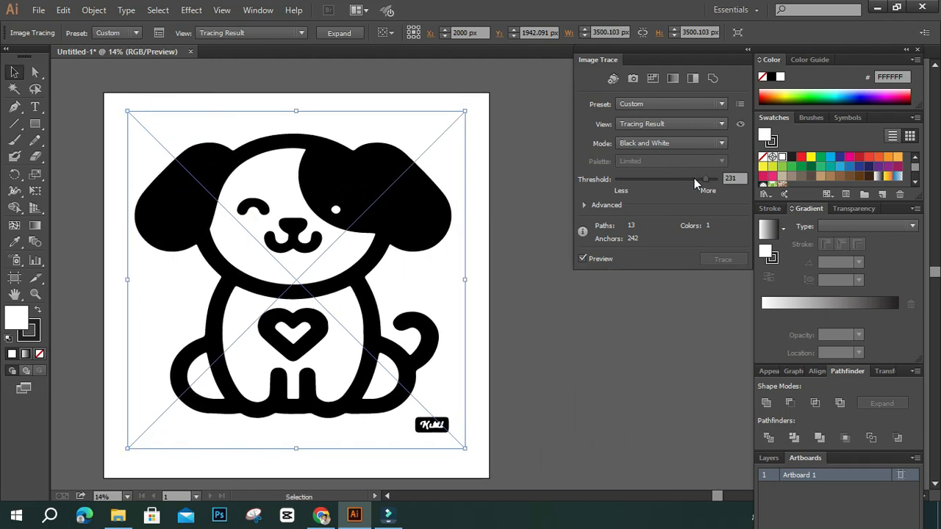
left_click_drag(704, 177, 688, 178)
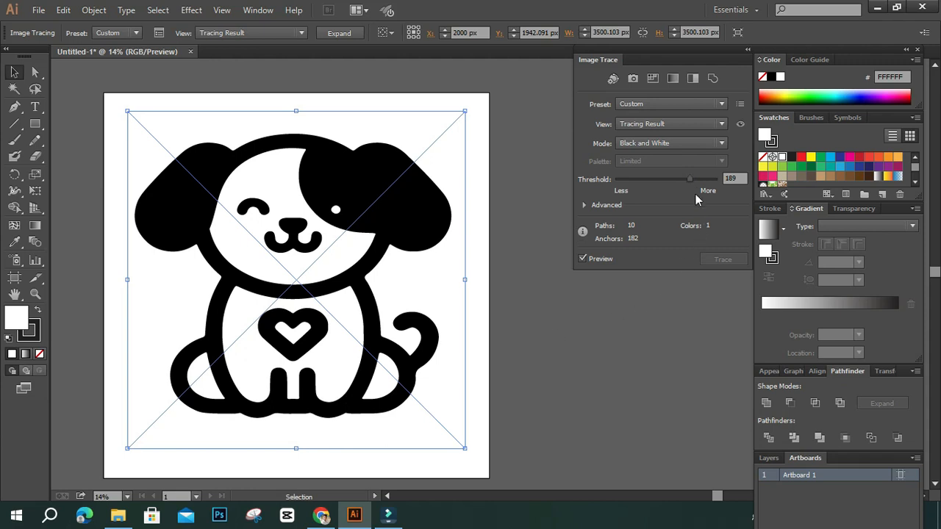
left_click_drag(693, 177, 709, 186)
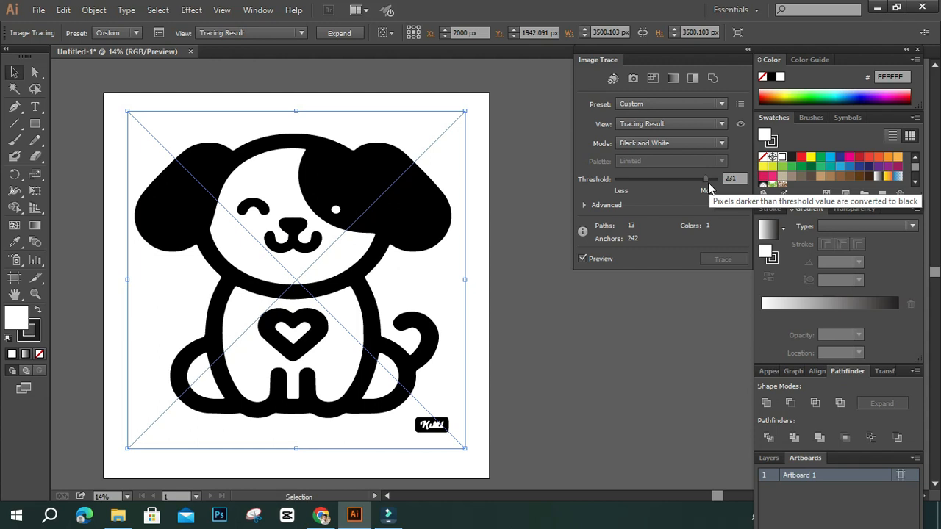
left_click_drag(703, 180, 671, 184)
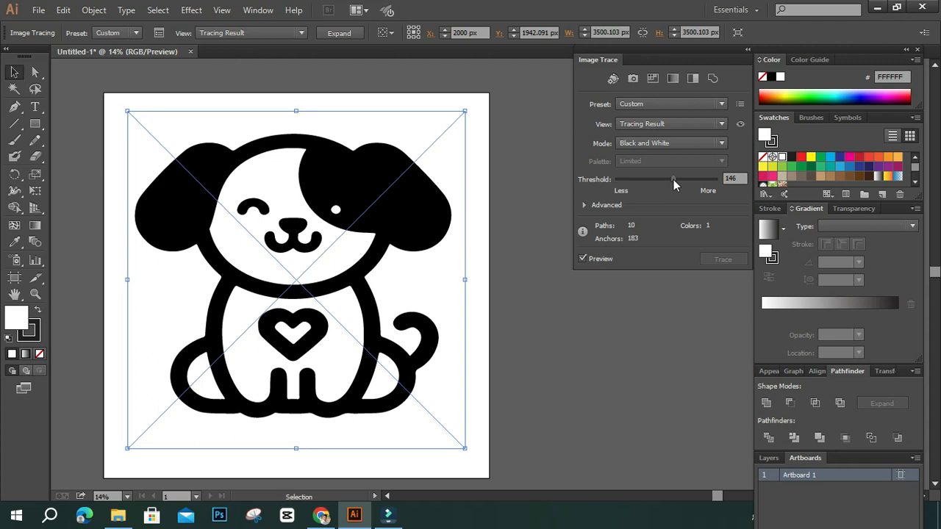
left_click_drag(673, 181, 667, 184)
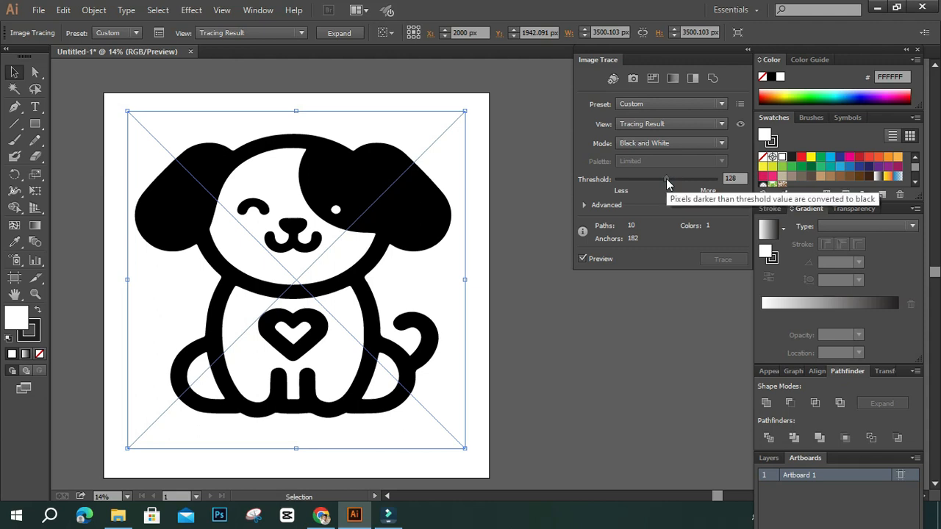
left_click_drag(666, 179, 670, 182)
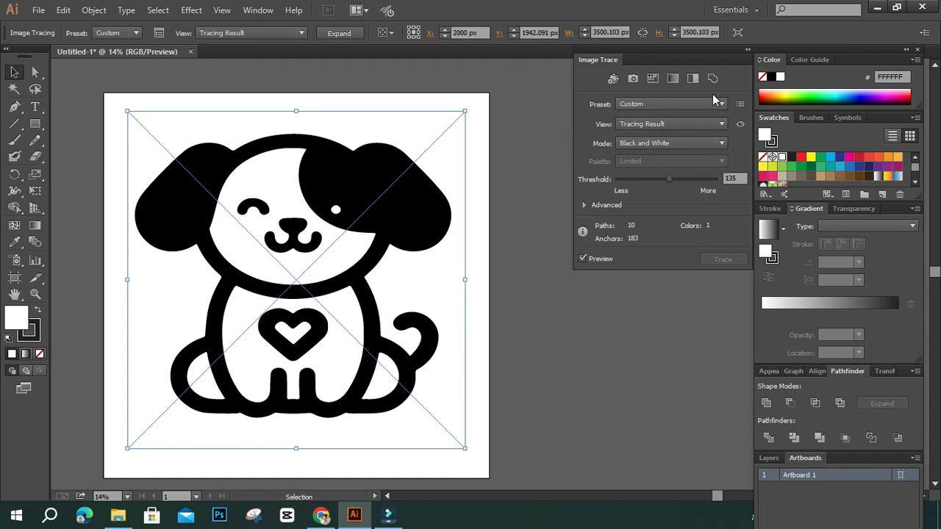
left_click(750, 51)
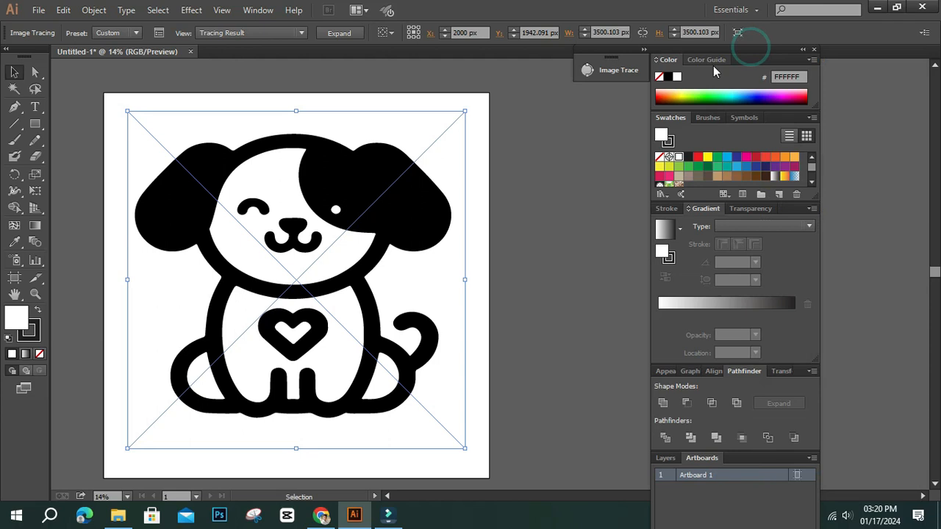
left_click(804, 51)
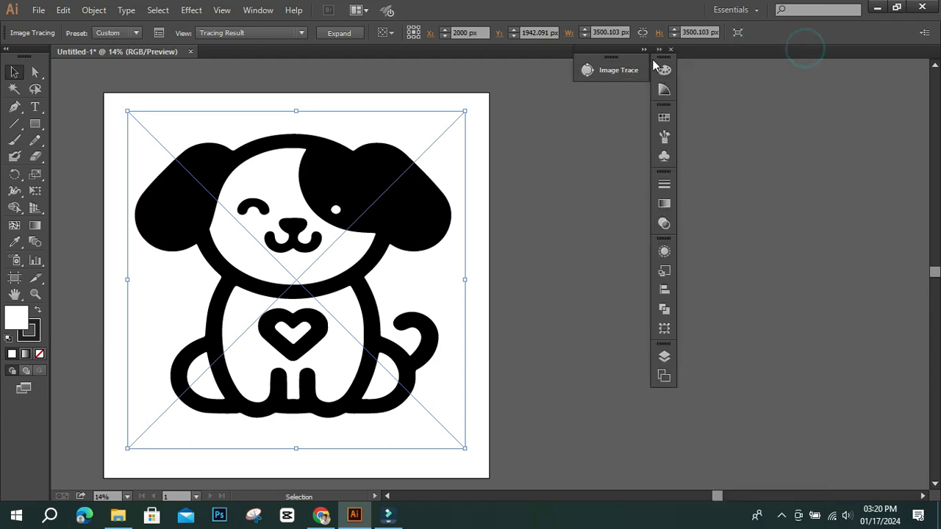
left_click(660, 50)
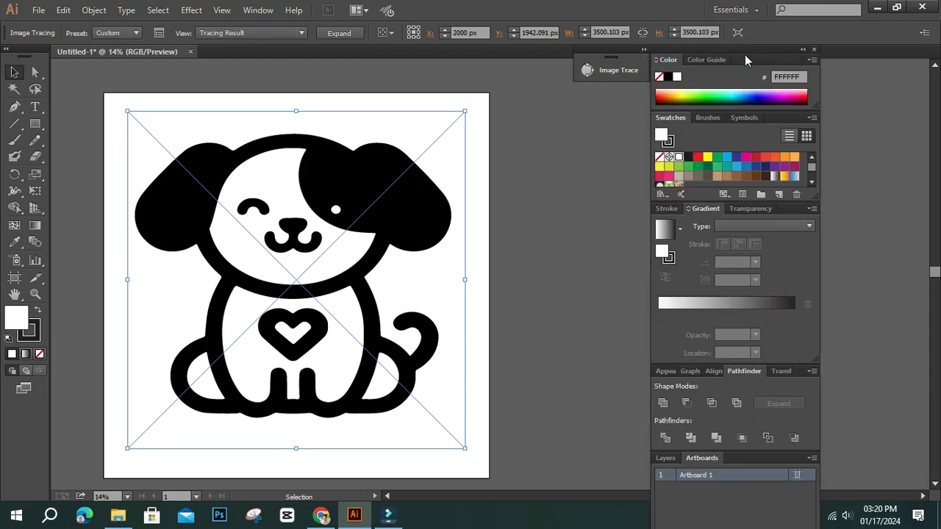
left_click(641, 52)
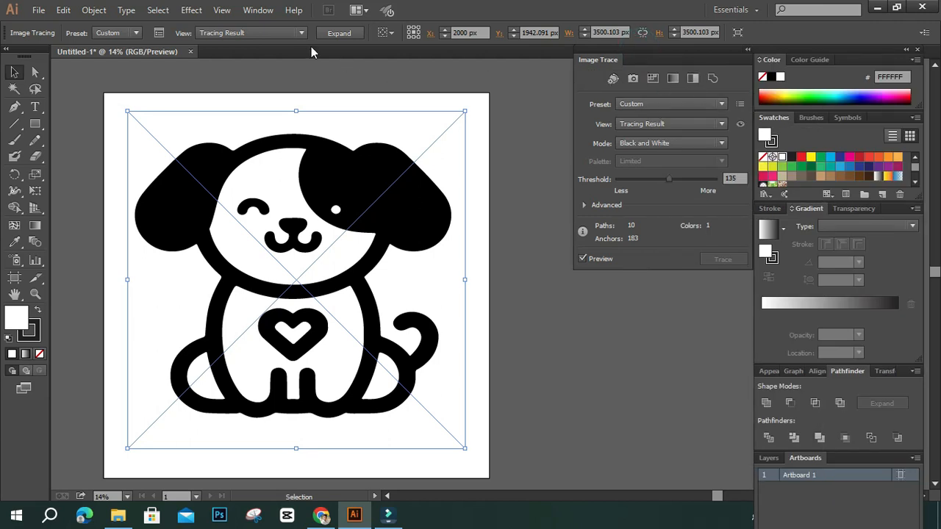
- Expand the dog tracing into vector paths, then undo a trial move of the group and deselect it
left_click(352, 32)
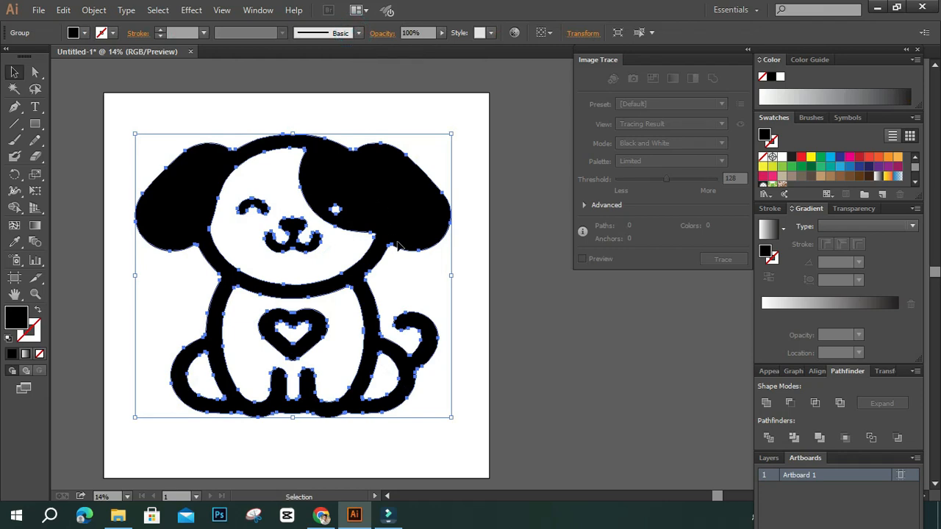
left_click_drag(379, 214, 486, 215)
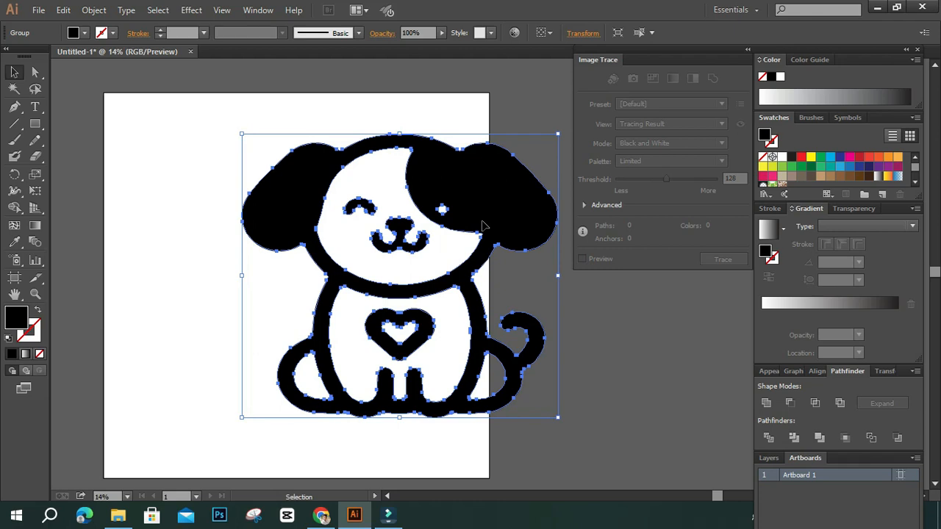
key("ctrl+z")
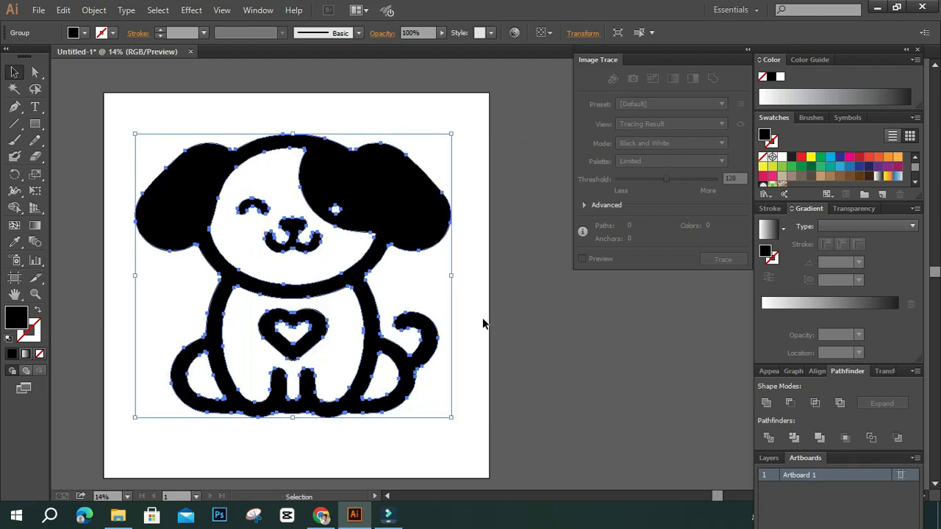
left_click(525, 286)
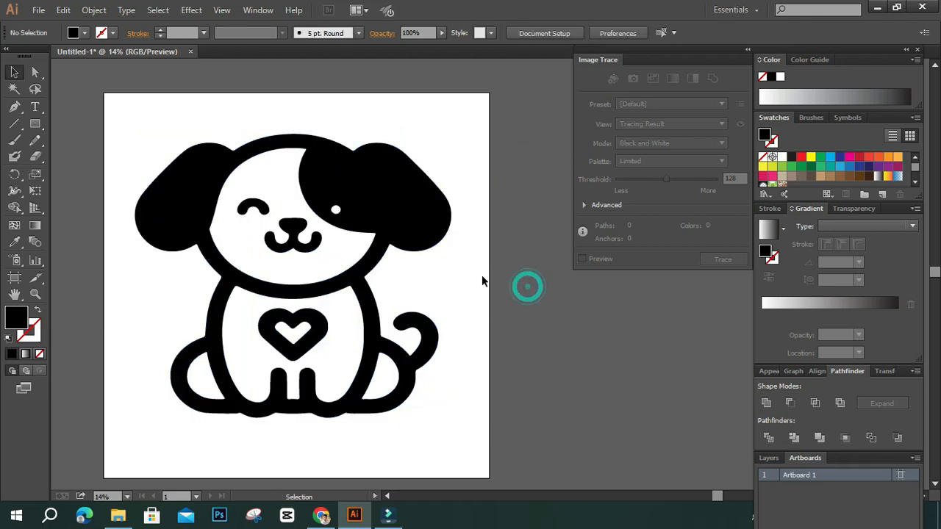
left_click(394, 232)
left_click(558, 287)
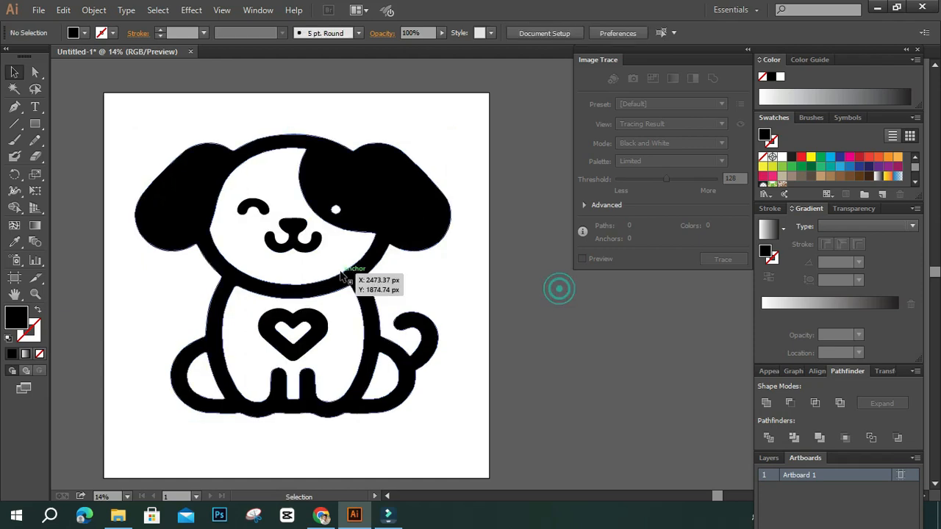
- Inspect the edges of the traced dog's neck and mouth outlines up close, returning to the whole artboard
scroll(268, 256, "up", 3)
scroll(272, 258, "up", 1)
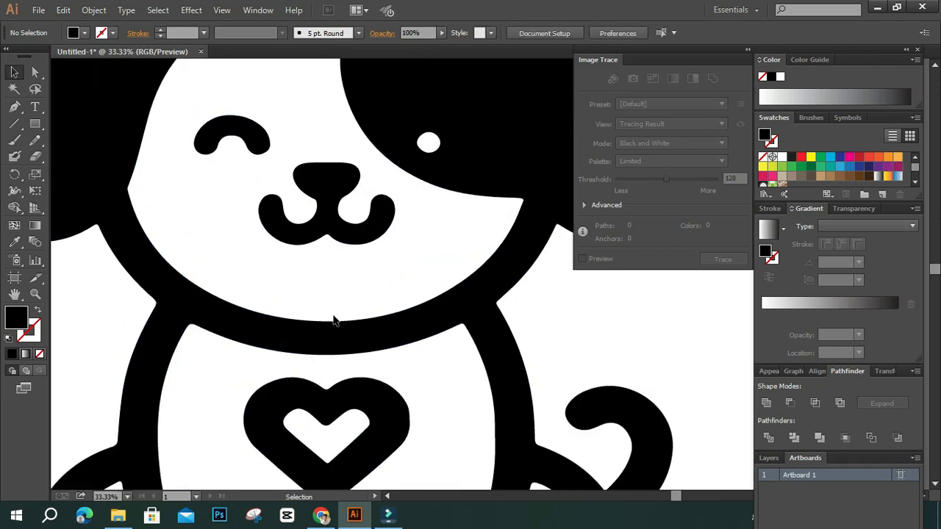
scroll(334, 320, "up", 2)
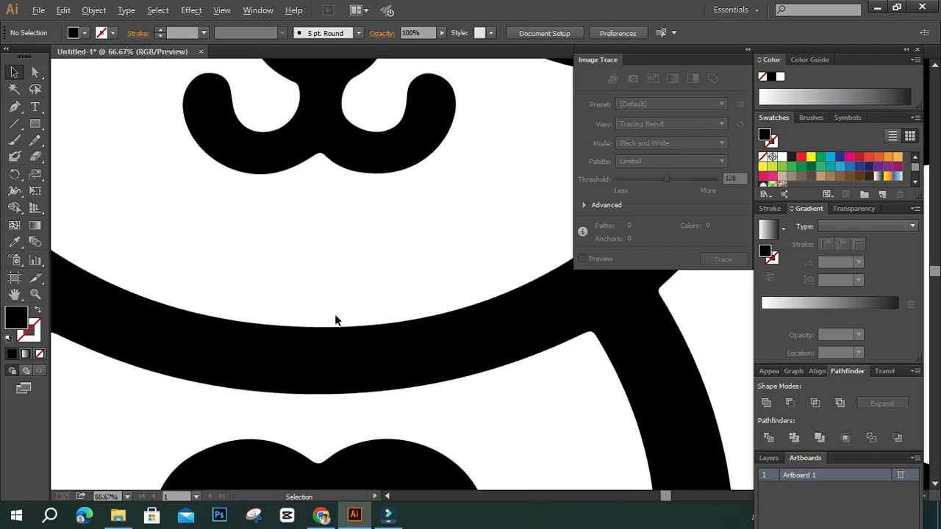
scroll(355, 331, "up", 1)
scroll(359, 334, "up", 1)
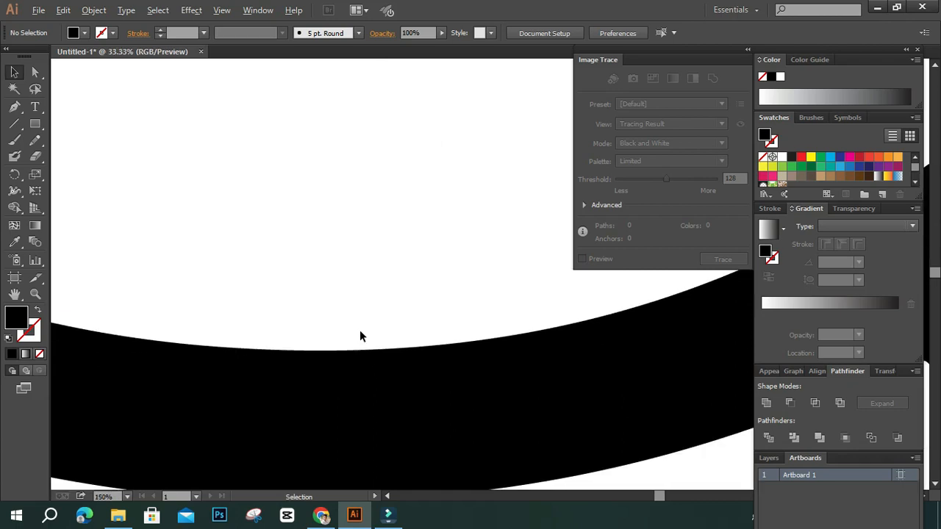
scroll(359, 331, "down", 8)
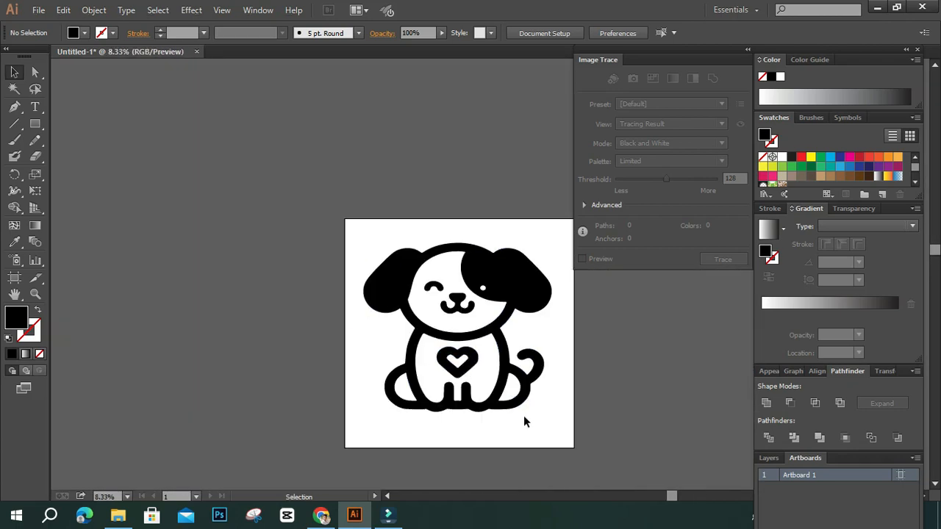
scroll(554, 431, "down", 1)
scroll(553, 424, "up", 1)
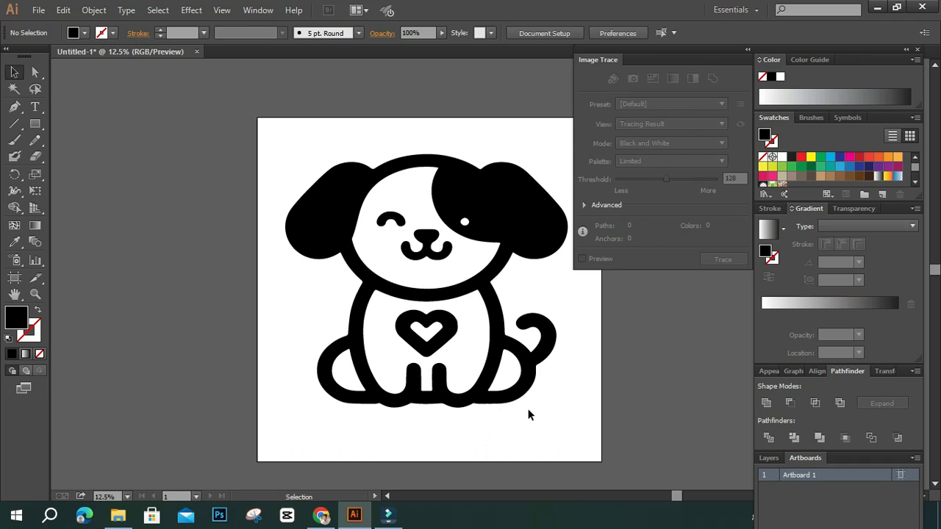
- Start a Save As of the document with the Illustrator EPS file type and the Desktop as destination
left_click(38, 9)
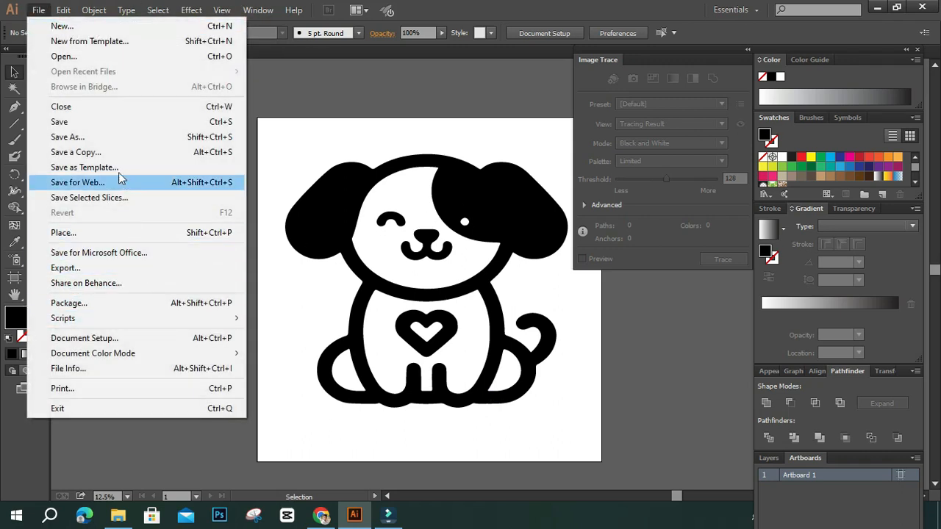
left_click(117, 138)
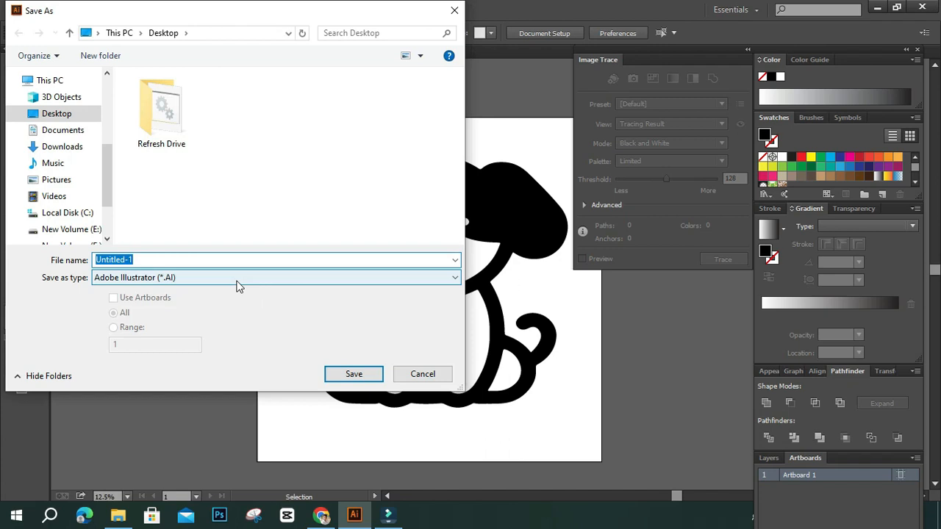
left_click(237, 283)
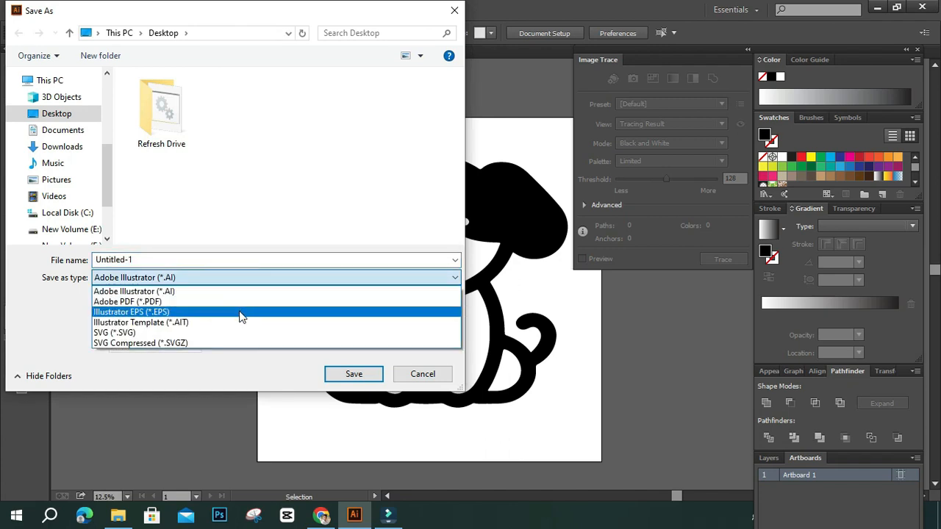
left_click(239, 317)
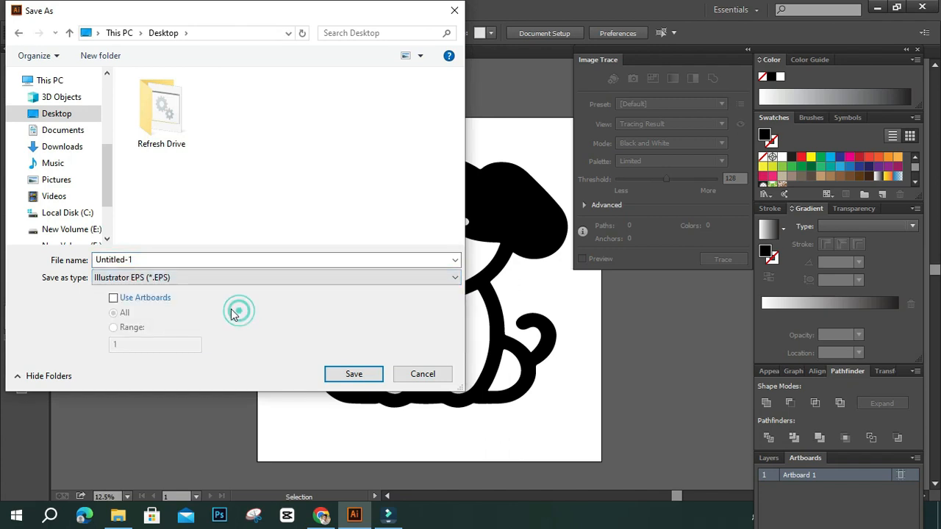
left_click(71, 114)
left_click(80, 118)
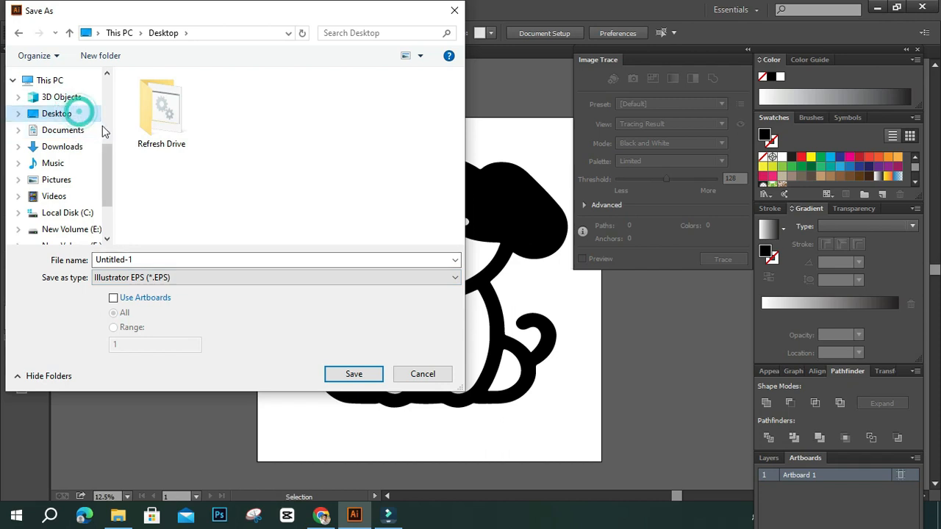
scroll(83, 170, "up", 1)
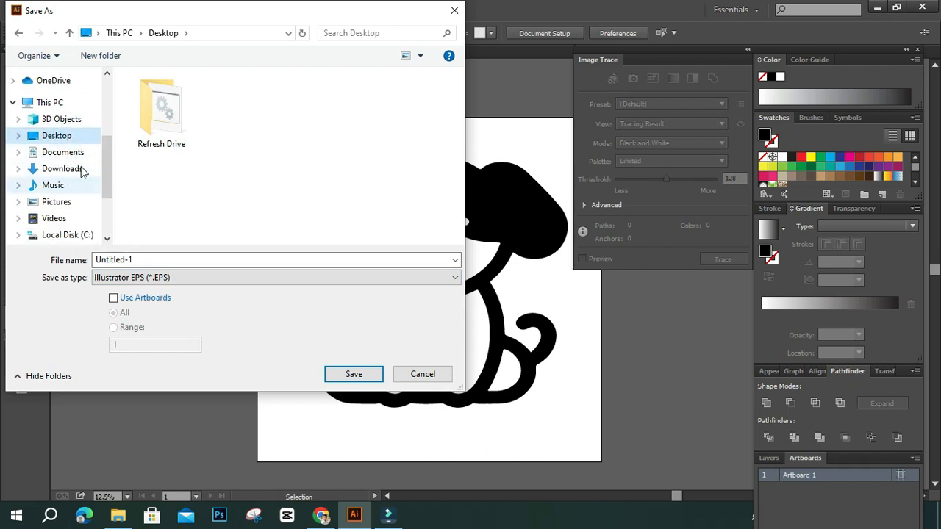
left_click(85, 135)
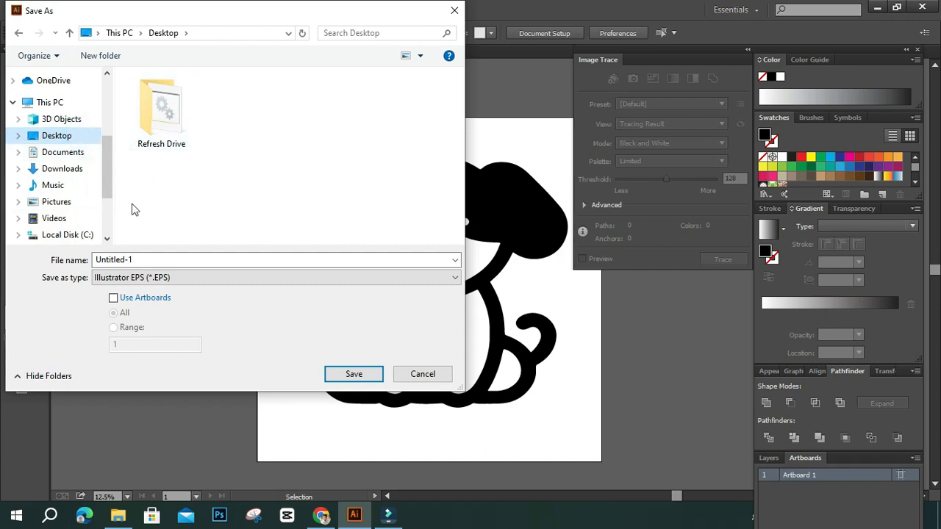
- Name the file Dog and save it with the Illustrator 10 EPS version, accepting the legacy format
left_click(152, 260)
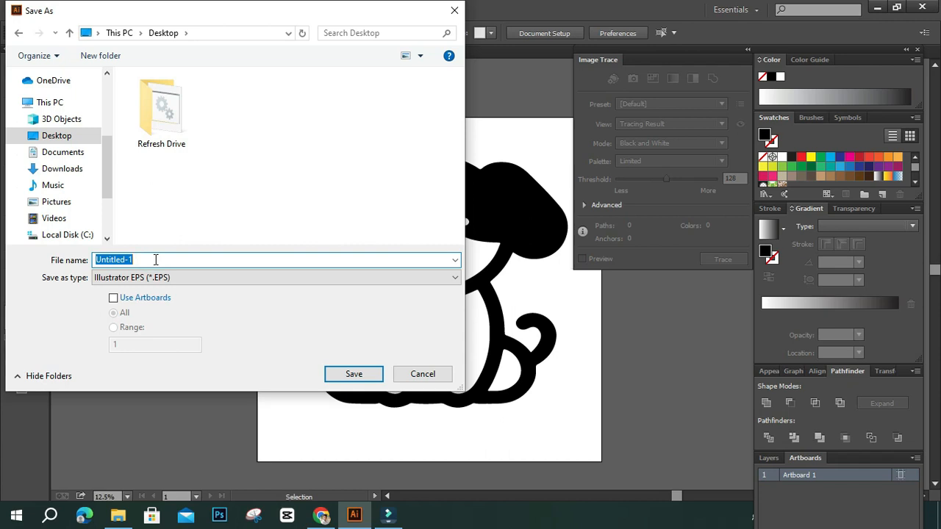
type("Dog")
left_click(250, 316)
left_click(351, 374)
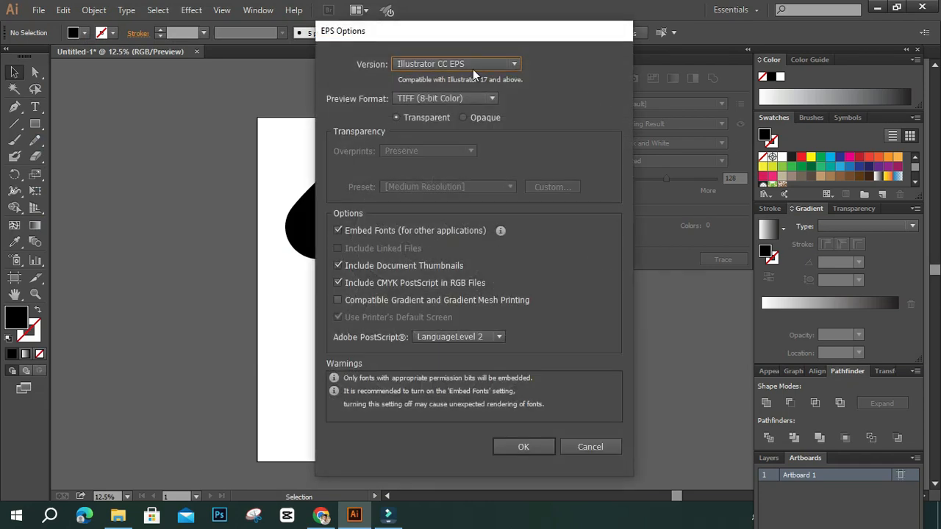
left_click(474, 64)
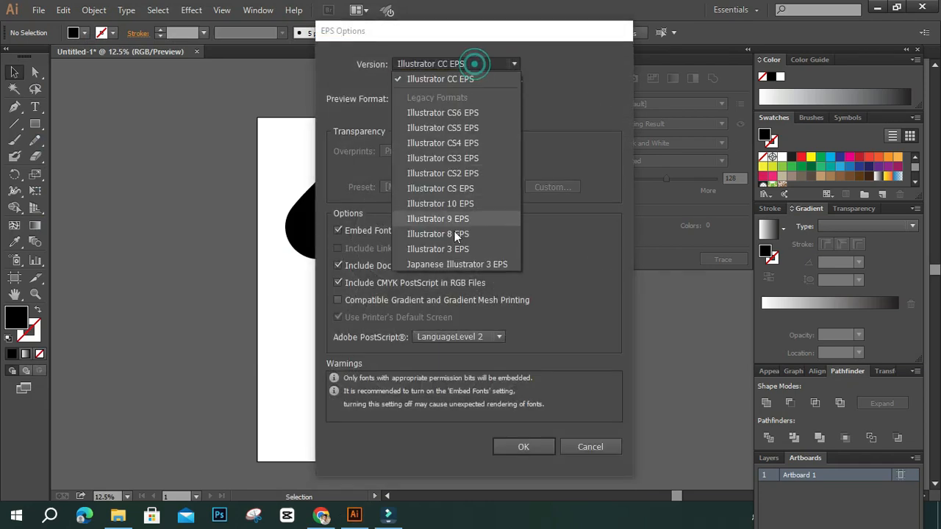
left_click(466, 211)
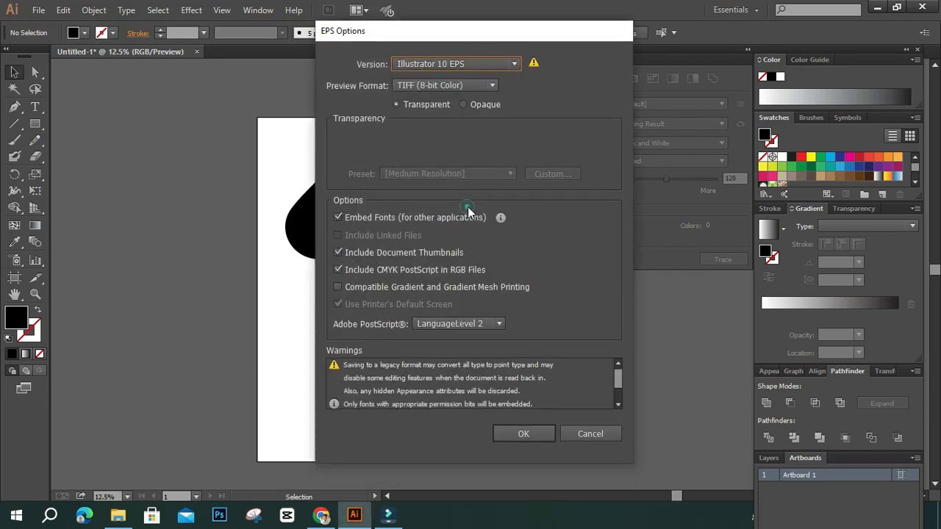
left_click(525, 432)
left_click(540, 280)
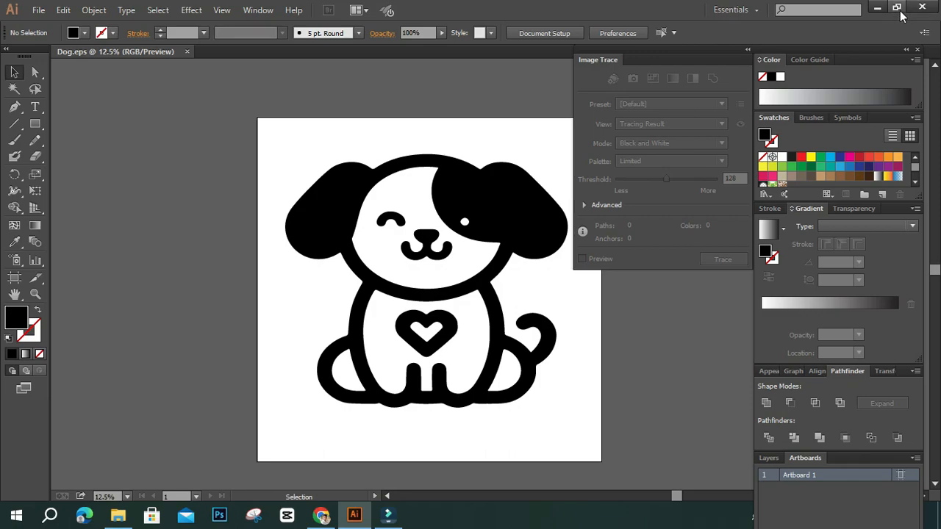
- Minimize the Illustrator and Downloads windows and refresh the desktop to check the saved Dog file
left_click(876, 8)
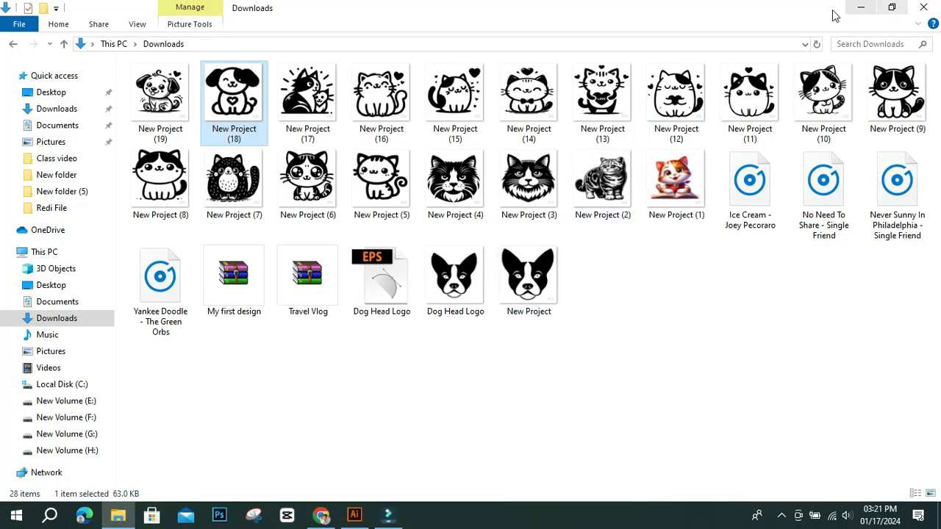
left_click(861, 7)
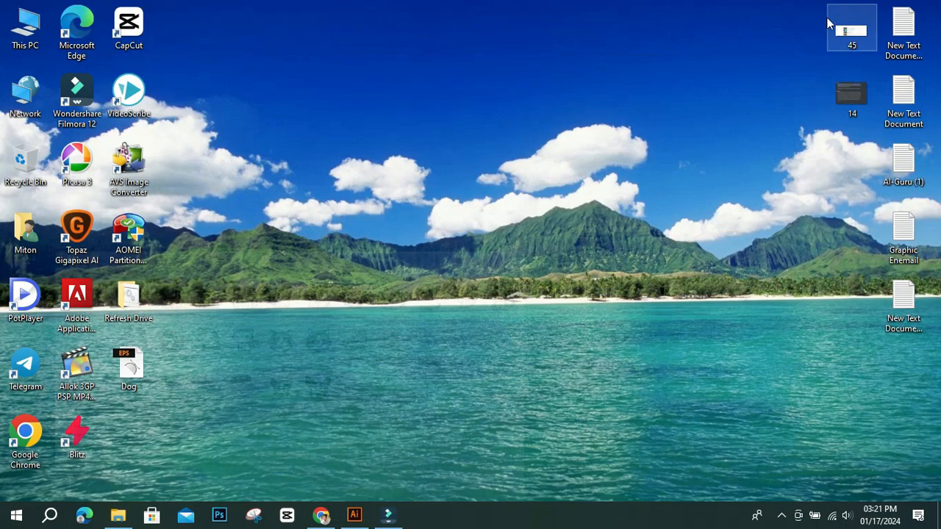
right_click(409, 148)
left_click(471, 189)
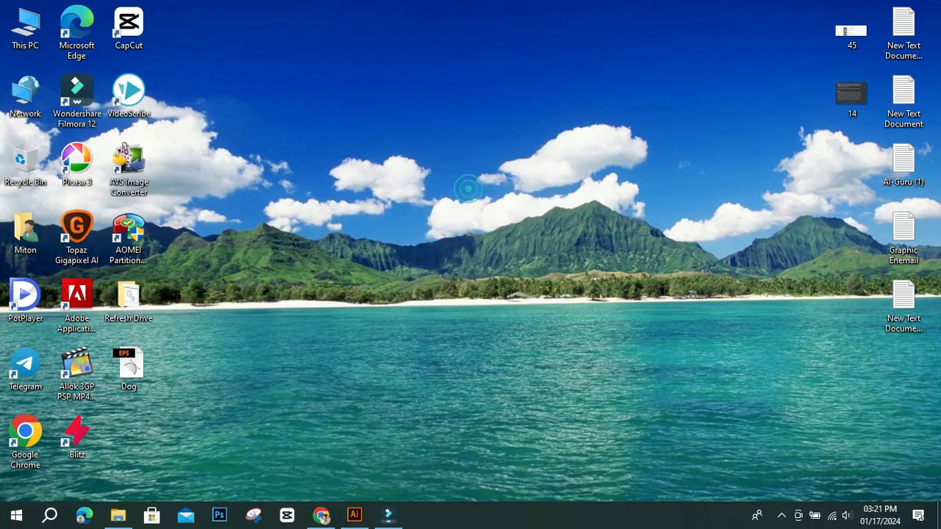
- Switch to Chrome, open the Adobe Stock contributor dashboard in a new tab and look over the portfolio
left_click(321, 515)
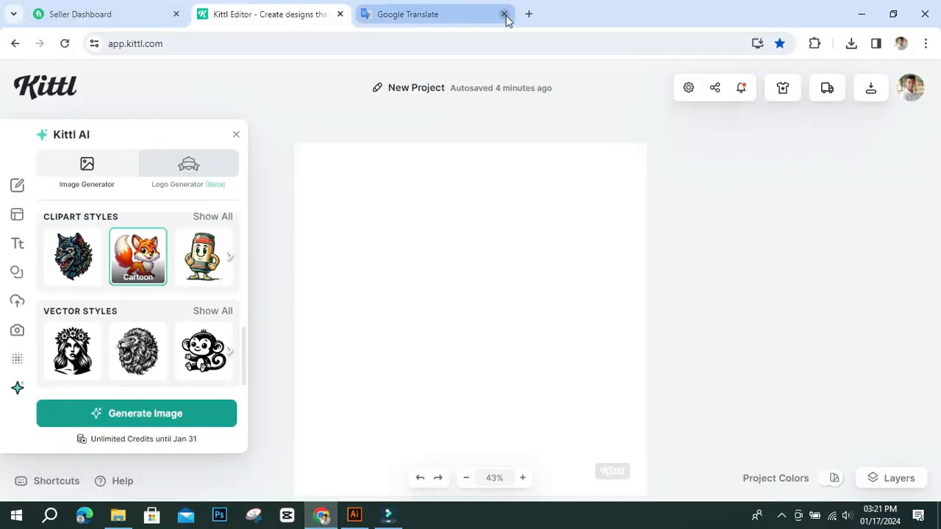
left_click(528, 14)
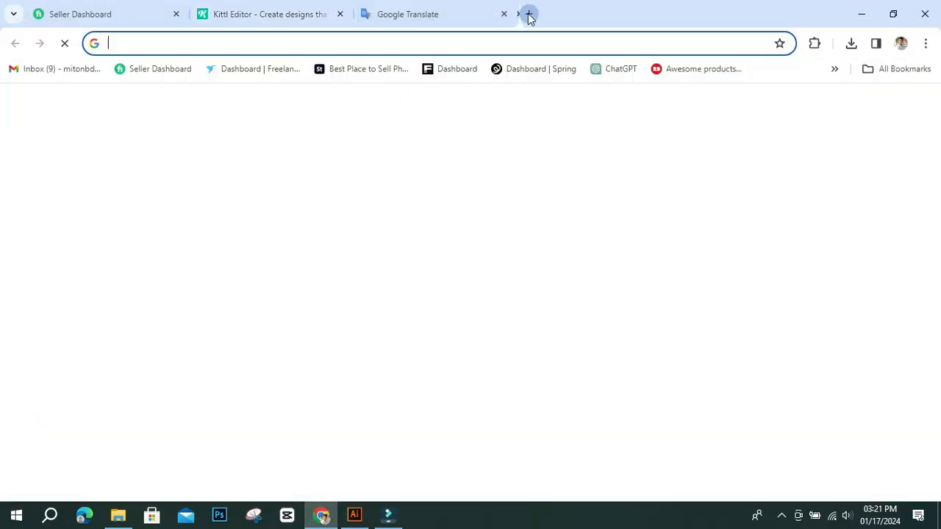
left_click(358, 69)
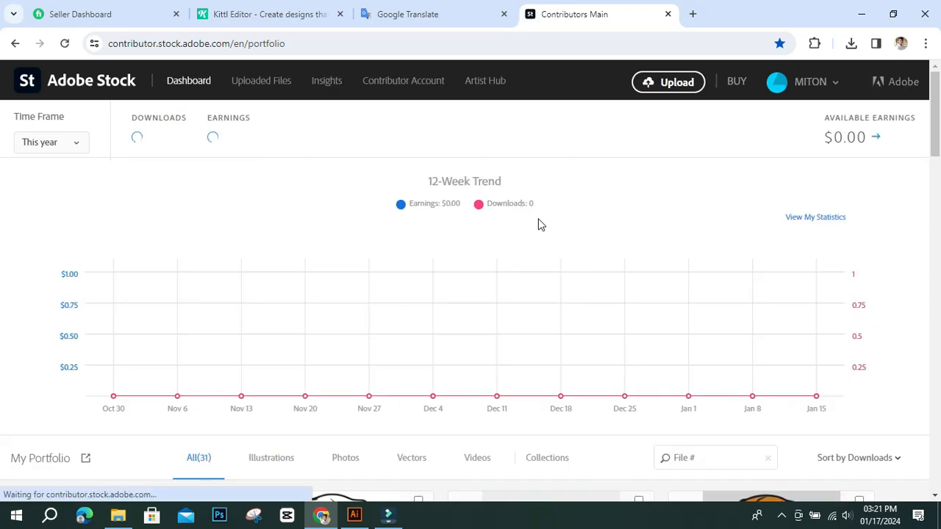
scroll(617, 216, "down", 3)
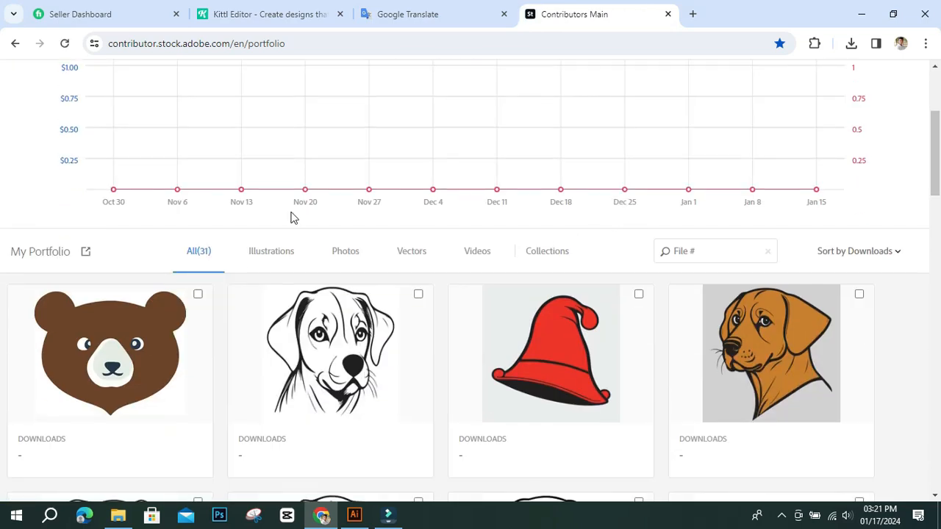
scroll(275, 212, "up", 3)
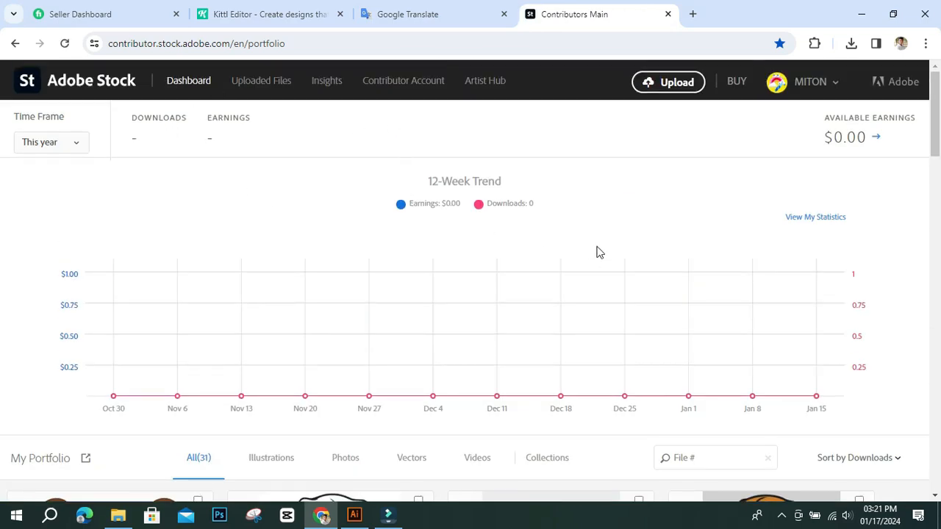
- Upload the Dog EPS file from the Desktop to Adobe Stock
left_click(673, 88)
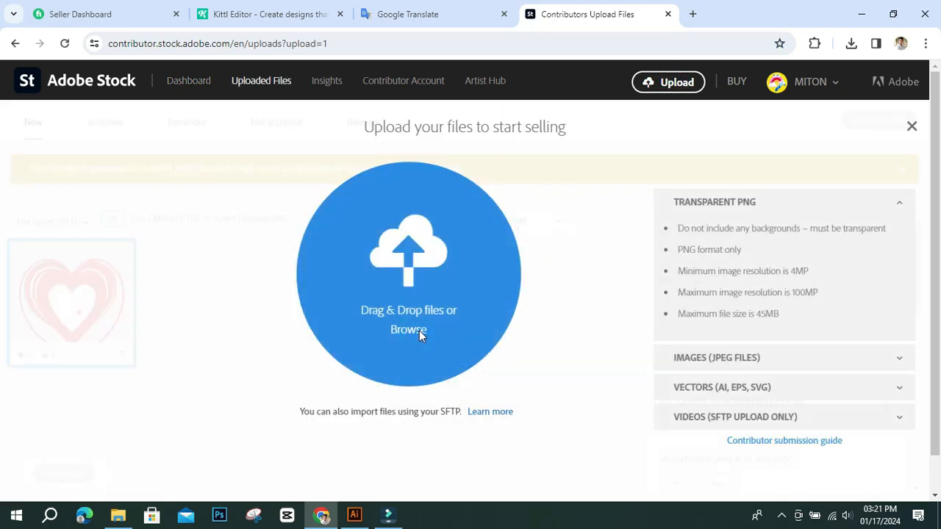
left_click(419, 331)
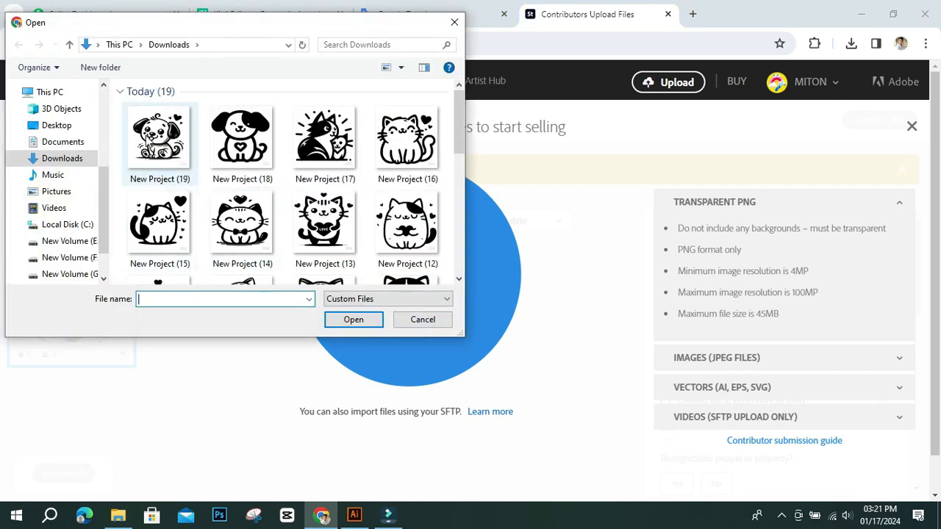
left_click(57, 126)
left_click(400, 147)
left_click(353, 320)
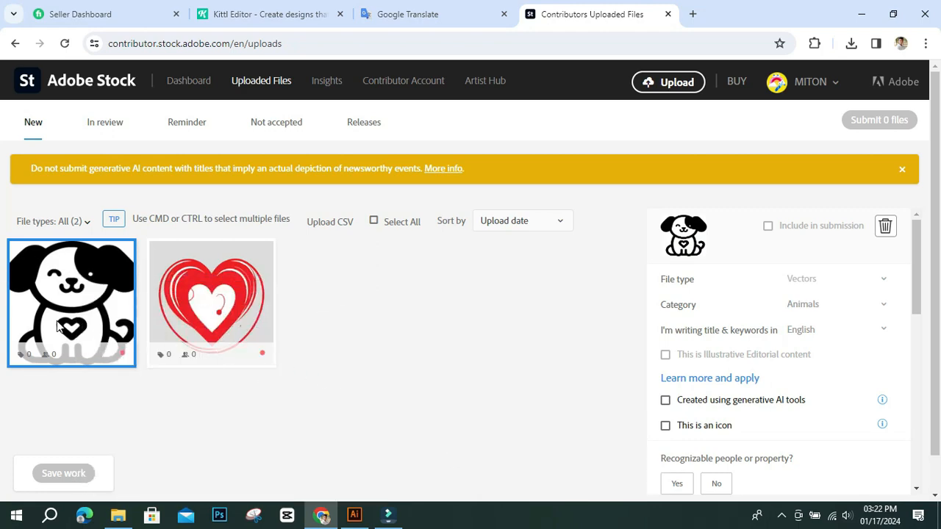
- Examine the enlarged preview of the uploaded dog vector and its submission details
scroll(84, 312, "down", 1)
scroll(84, 312, "down", 1)
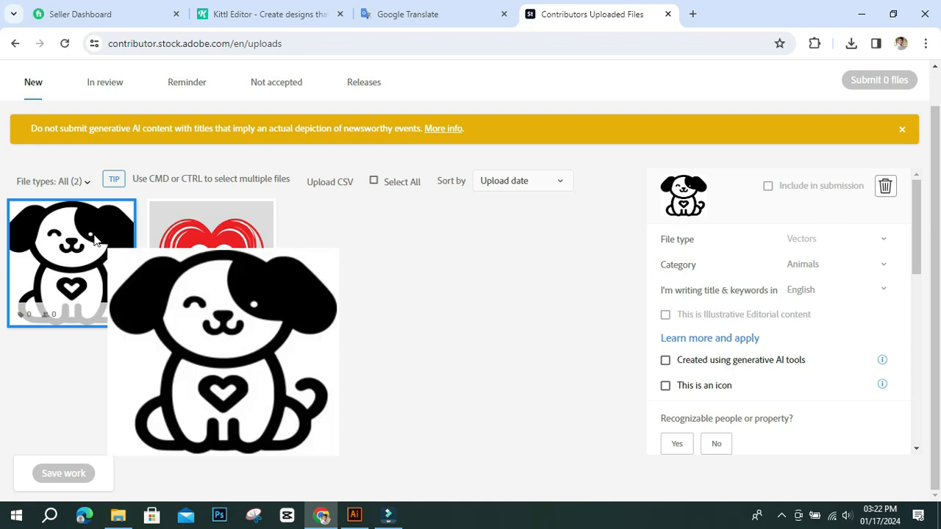
scroll(503, 351, "up", 1)
scroll(478, 357, "down", 1)
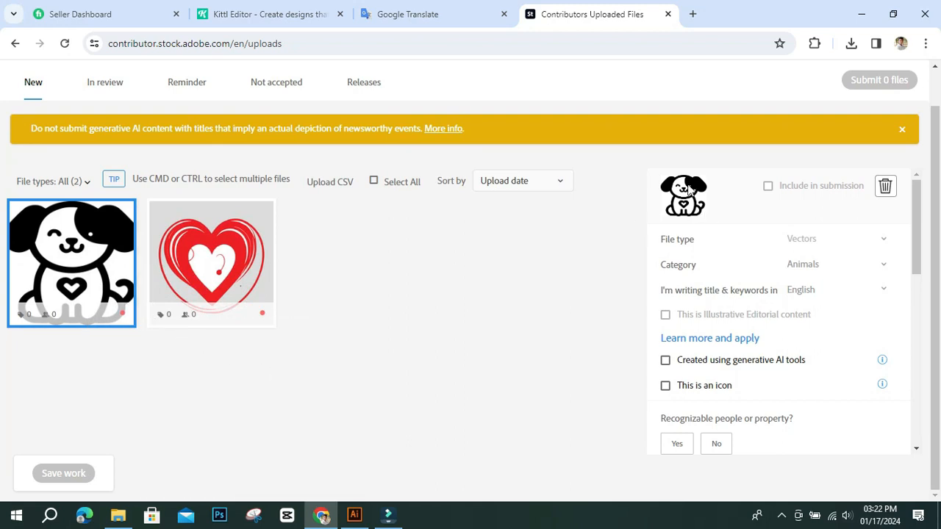
mouse_move(29, 239)
mouse_move(34, 219)
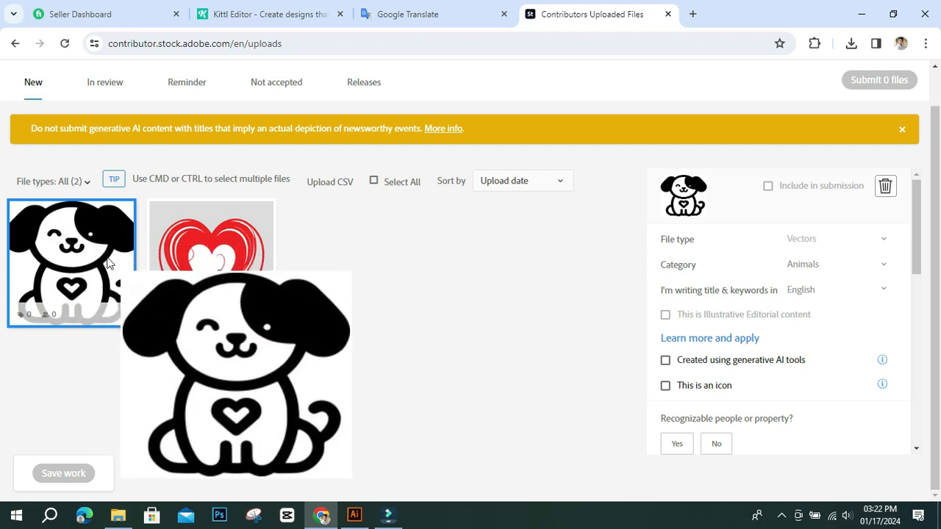
scroll(107, 263, "up", 1)
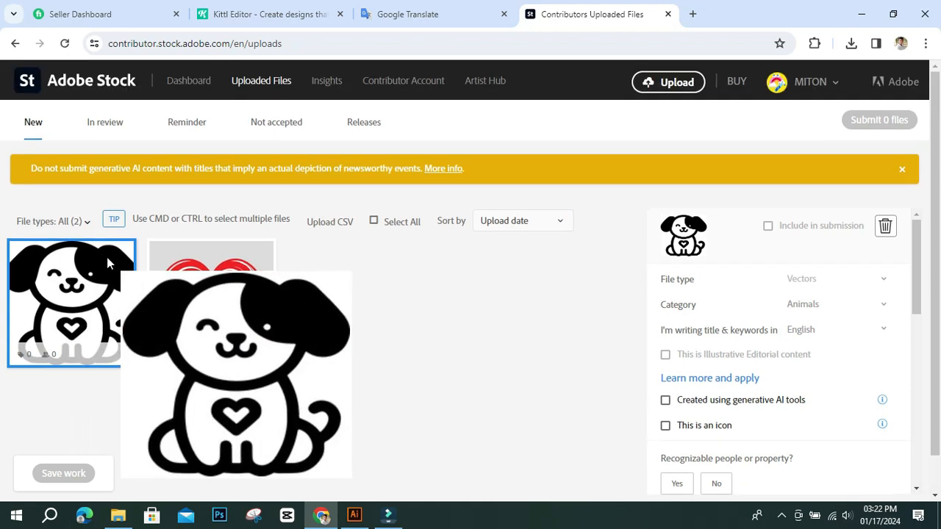
mouse_move(73, 286)
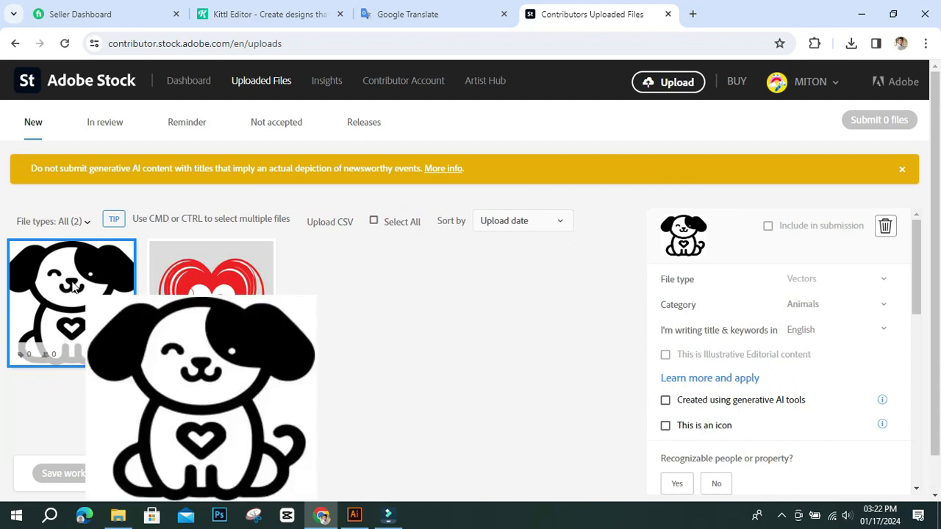
scroll(536, 313, "down", 1)
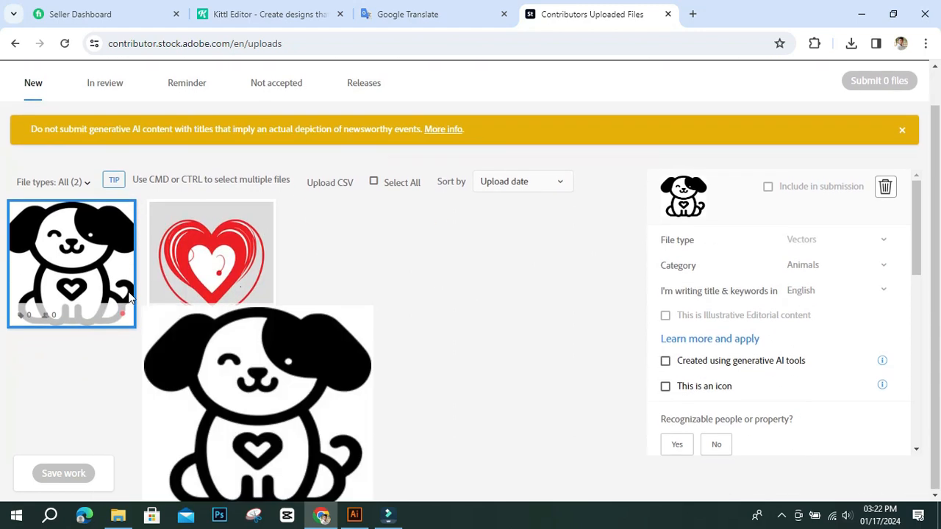
scroll(707, 312, "down", 1)
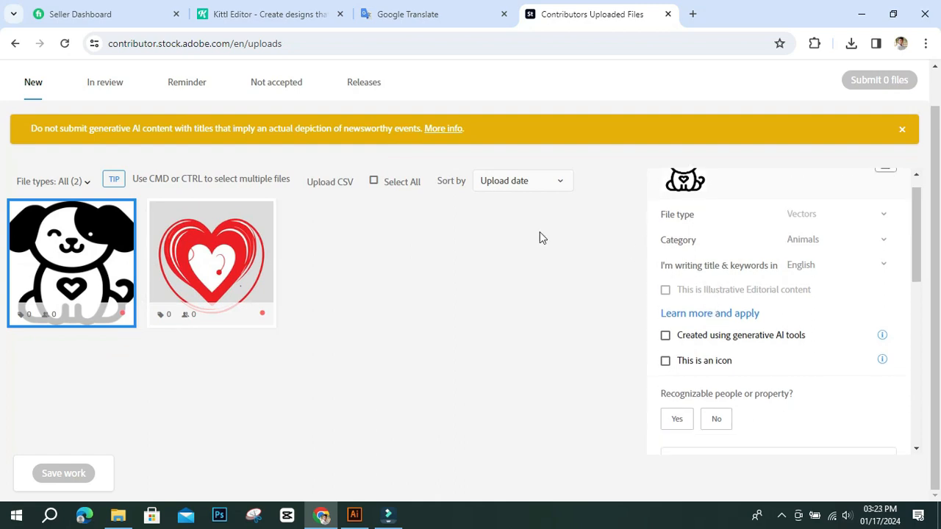
scroll(765, 289, "up", 1)
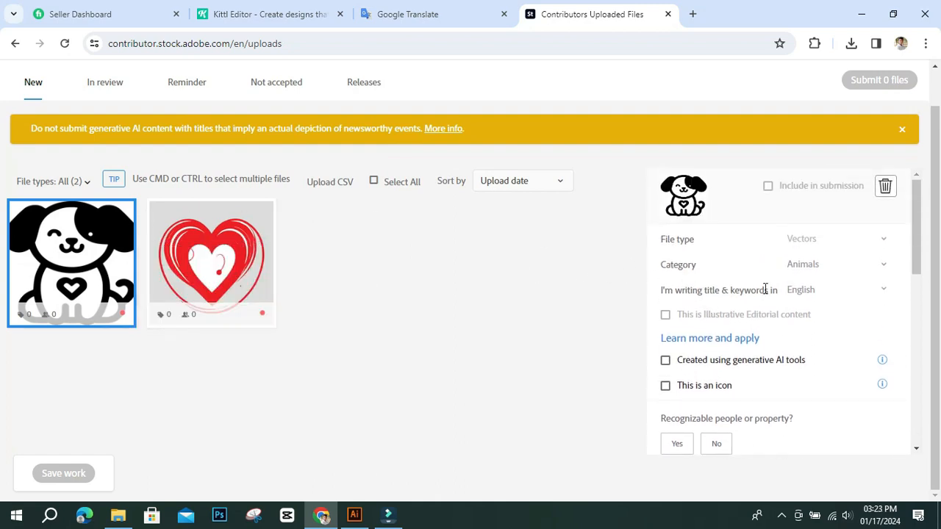
- Give the uploaded dog vector the suggested title "dog with heart" and return to its file type and category details
scroll(764, 289, "down", 2)
scroll(755, 322, "down", 1)
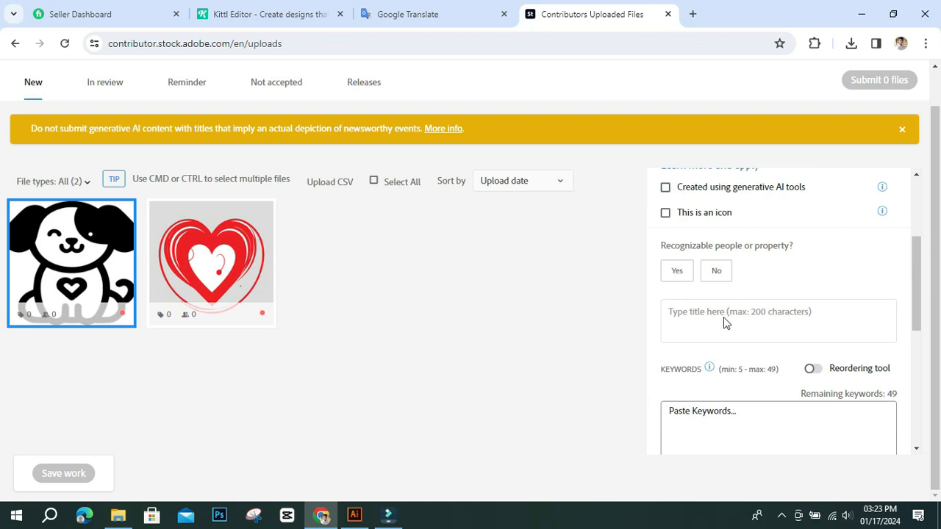
scroll(724, 323, "down", 1)
left_click(720, 286)
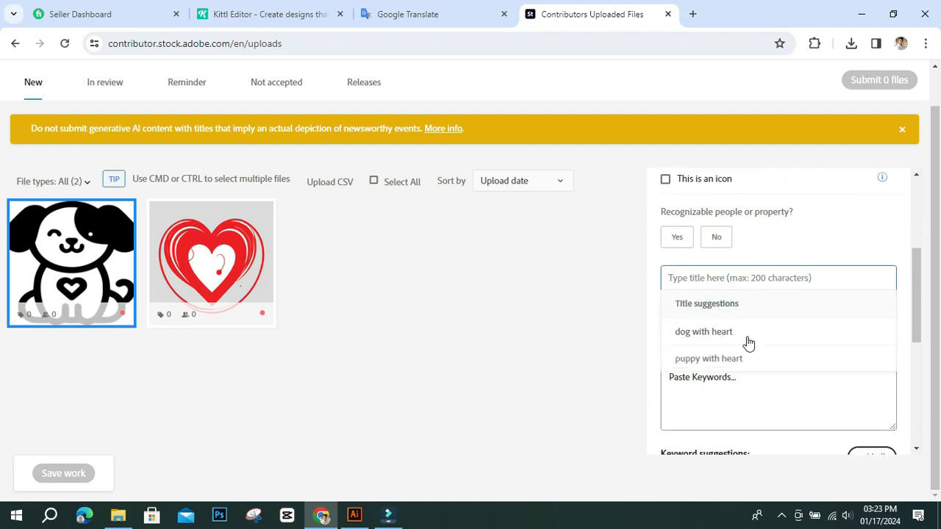
left_click(724, 332)
scroll(720, 316, "up", 4)
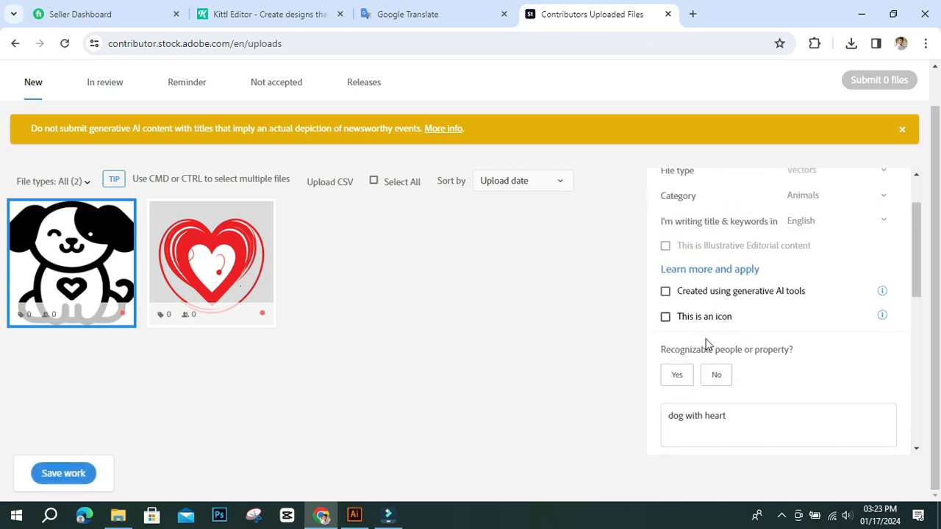
scroll(763, 346, "up", 2)
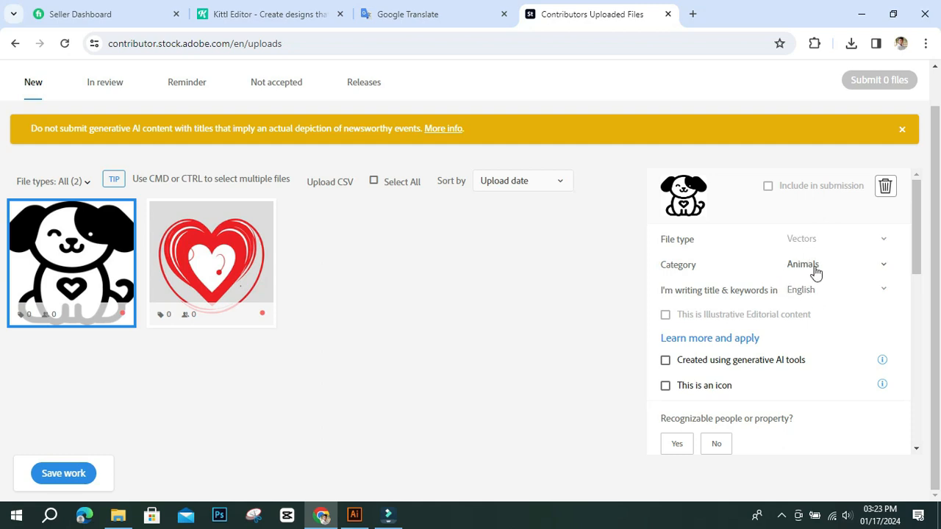
- Mark the dog vector as containing no recognizable people or property
scroll(739, 297, "down", 1)
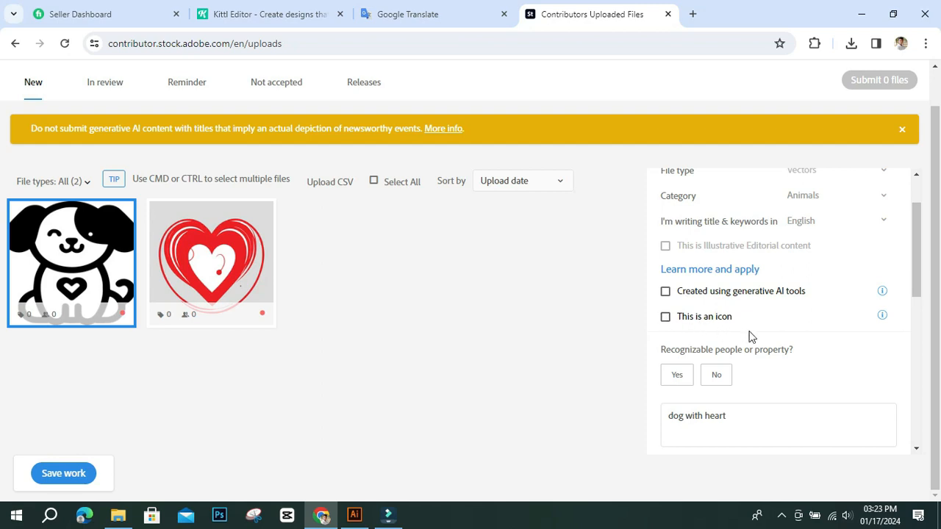
scroll(751, 338, "down", 1)
left_click(719, 312)
scroll(750, 309, "down", 1)
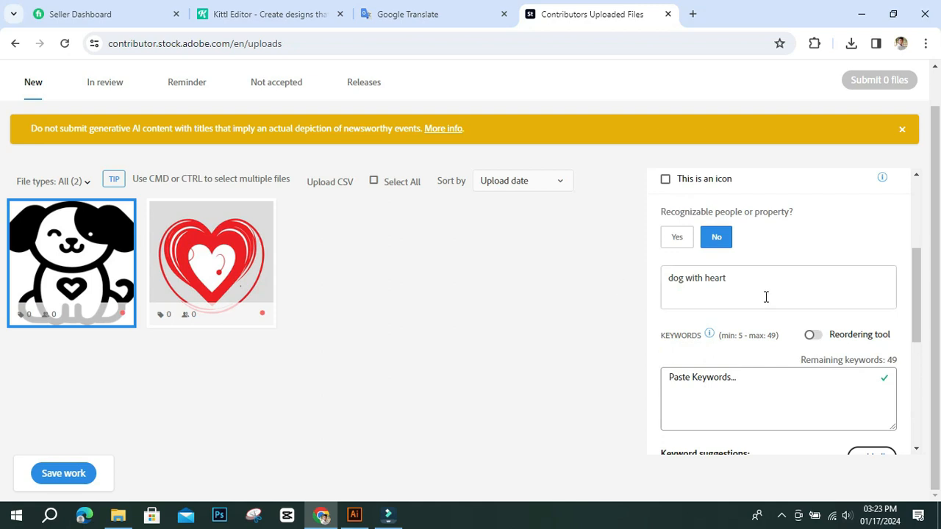
- Add all suggested keywords to the dog vector and save the work
scroll(766, 297, "down", 1)
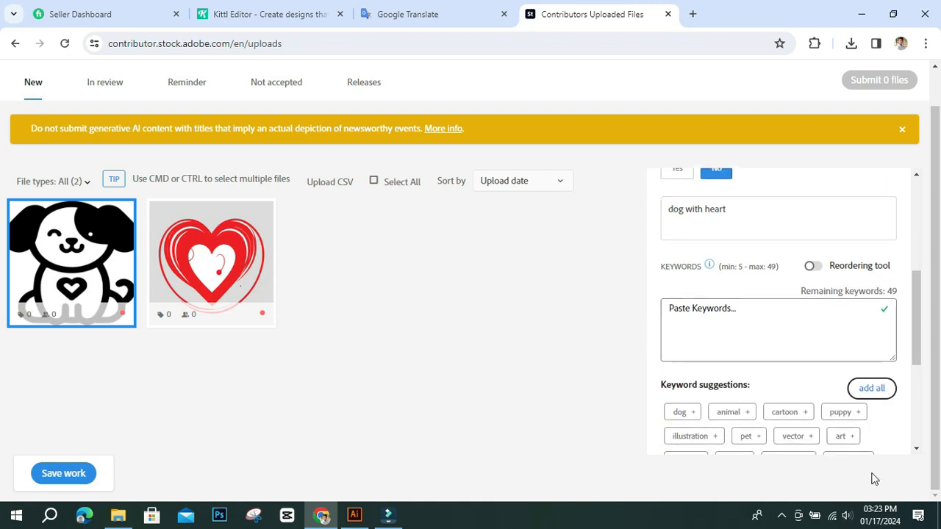
left_click(878, 391)
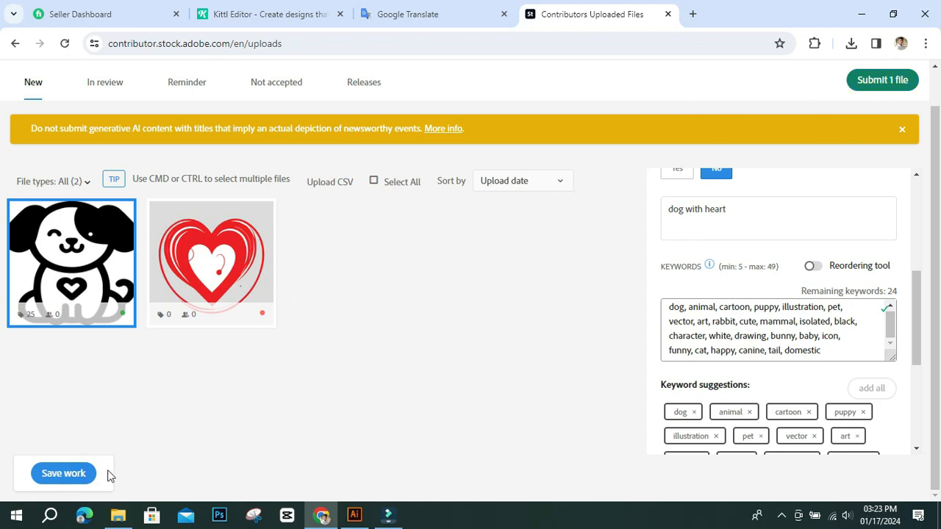
left_click(65, 476)
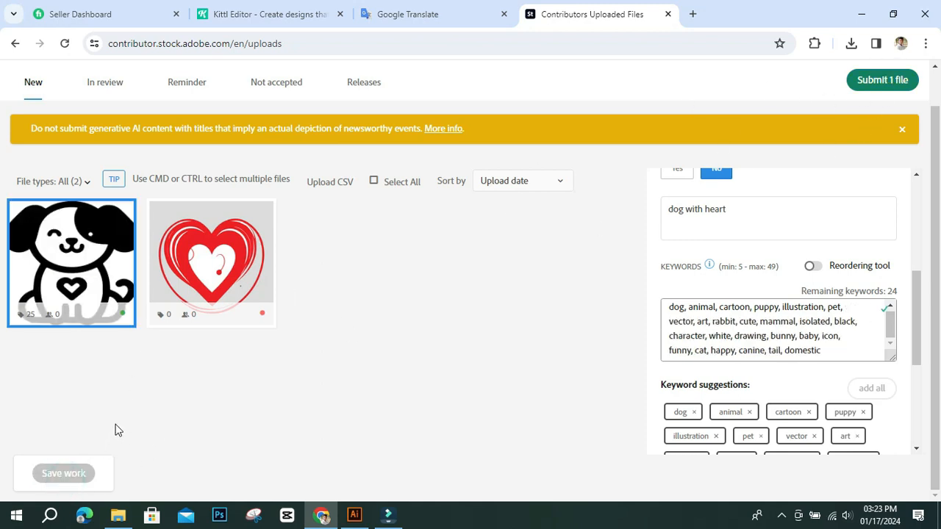
- Look at the red heart file's submission details and return to the dog vector's details
left_click(183, 279)
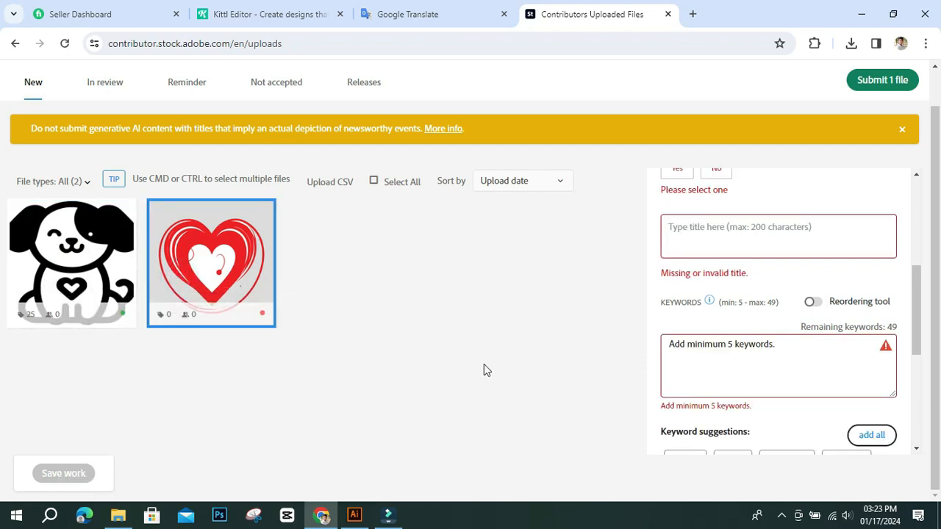
scroll(484, 369, "up", 1)
left_click(71, 294)
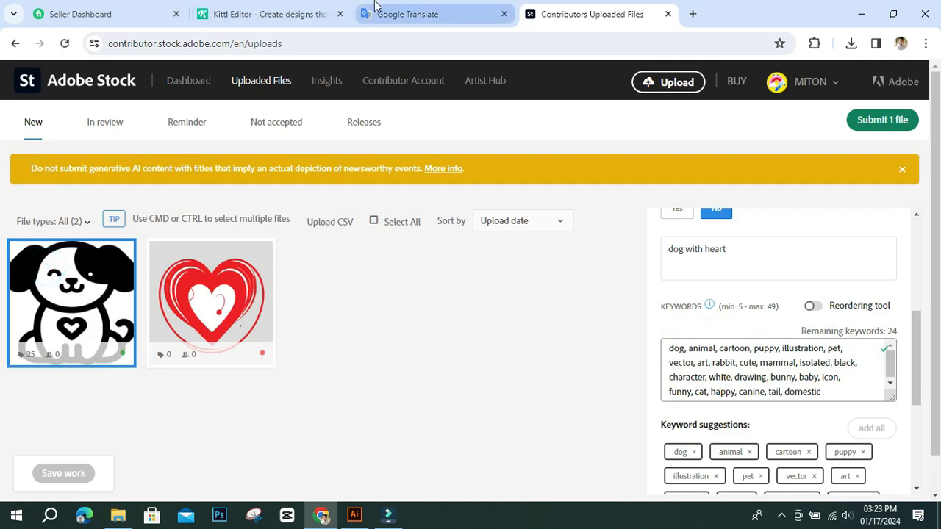
left_click(489, 8)
left_click(609, 8)
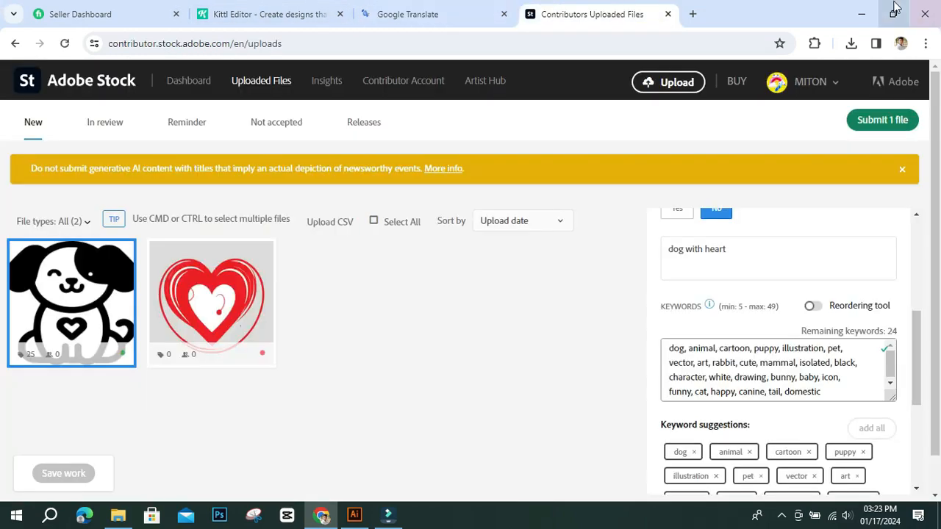
- Minimize the browser and refresh the desktop twice
left_click(859, 14)
right_click(461, 104)
left_click(511, 146)
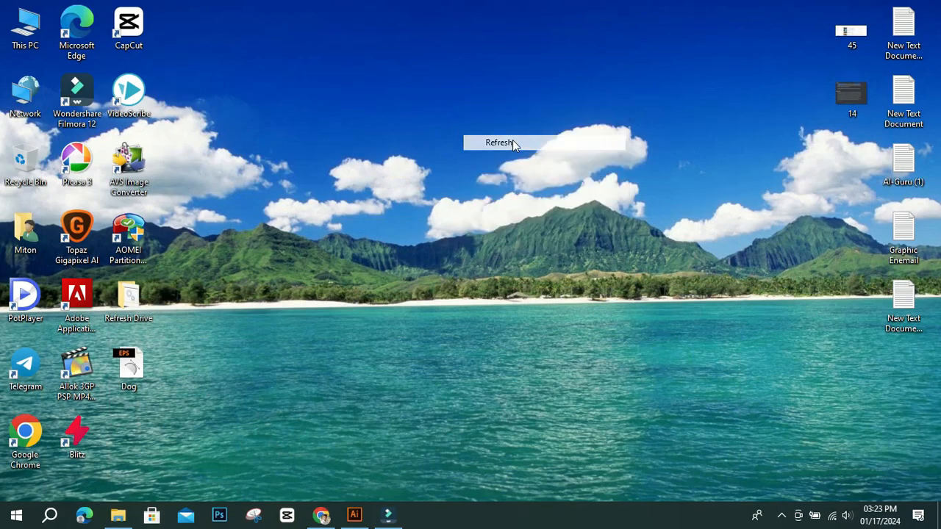
right_click(455, 88)
left_click(518, 128)
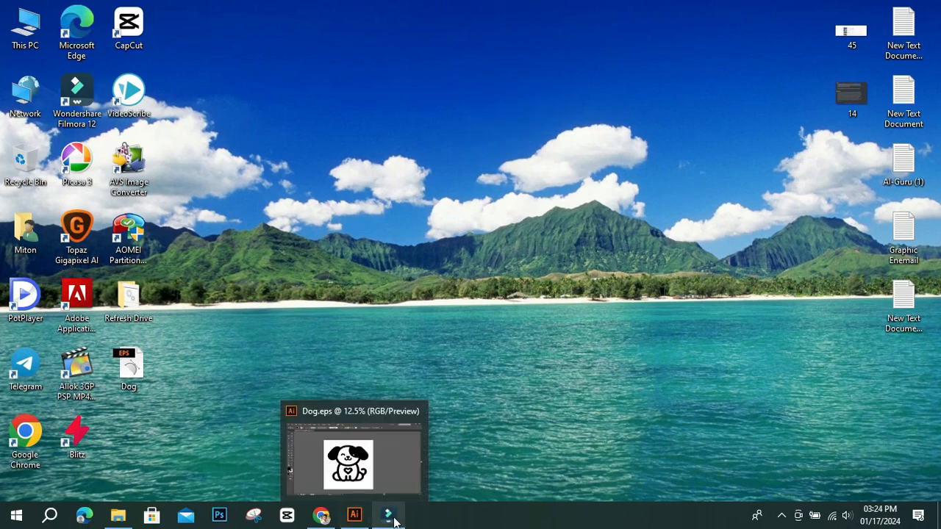
- Switch to Wondershare Filmora and bring up the options of the screen recorder running in the background
mouse_move(392, 521)
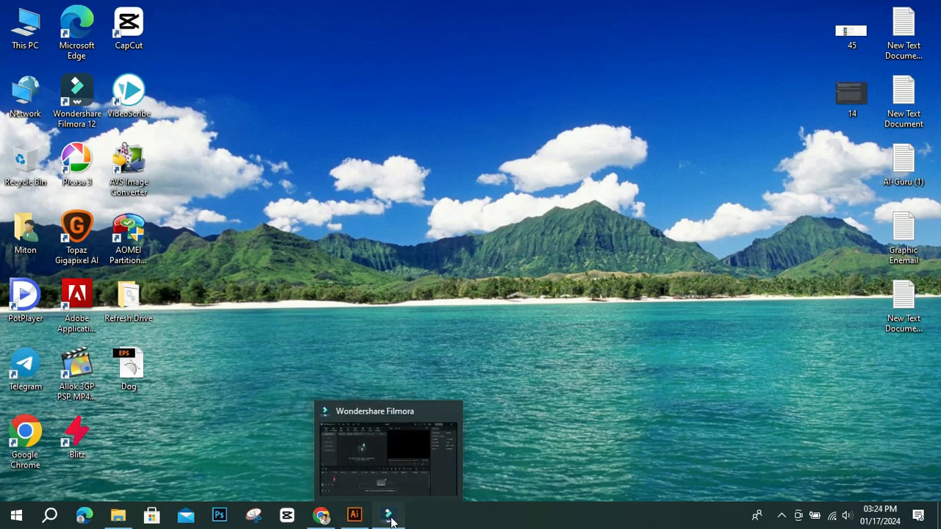
left_click(389, 517)
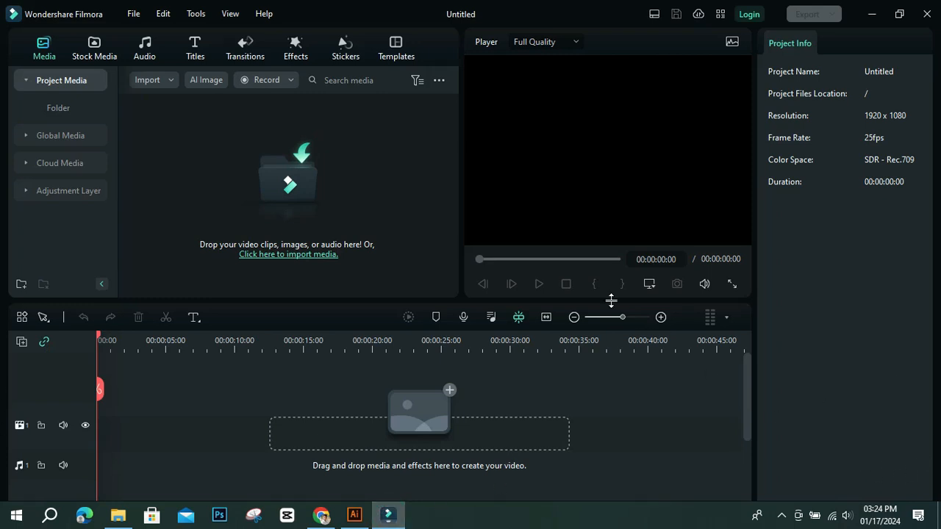
left_click(781, 515)
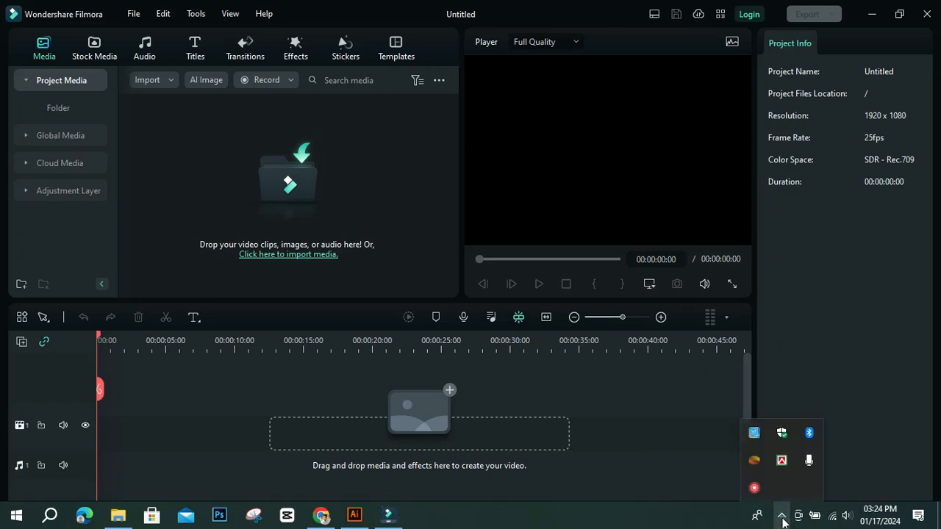
right_click(755, 490)
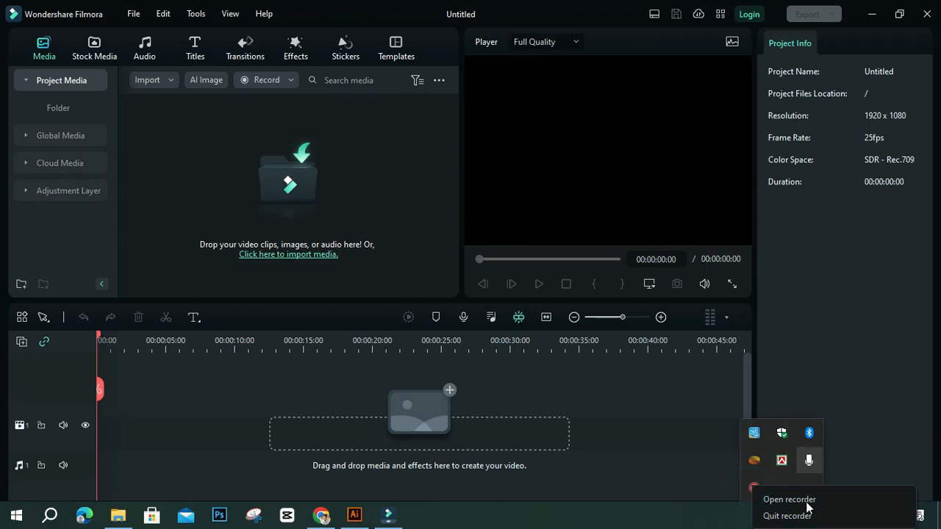